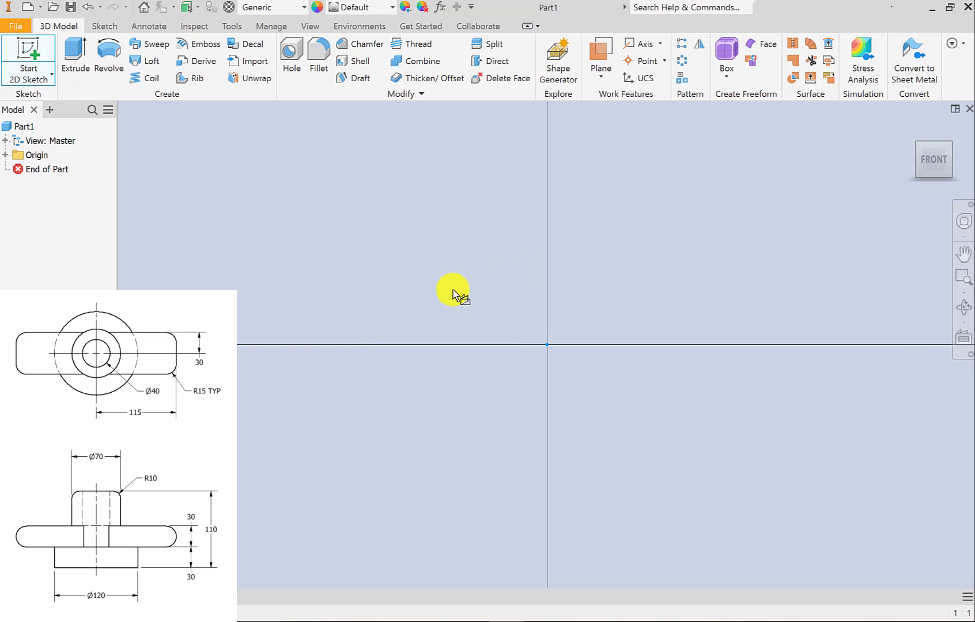
# Start a sketch on the front plane and draw connected lines from the origin: about 77 mm outward, 24.5 mm up, and 41 mm inward.
pyautogui.click(426, 317)
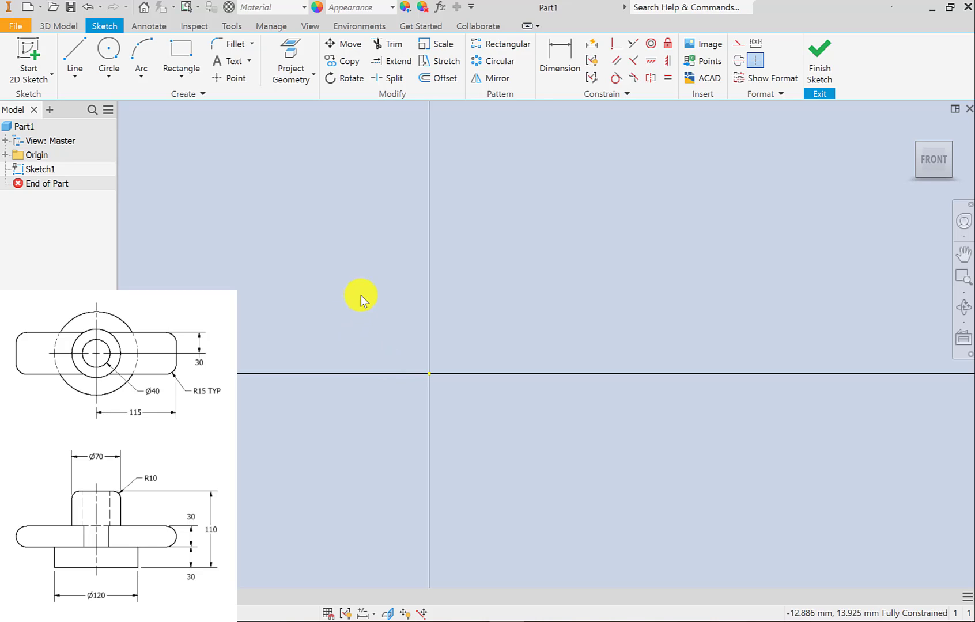
pyautogui.moveTo(355, 288)
pyautogui.mouseDown(button='middle')
pyautogui.moveTo(337, 325)
pyautogui.moveTo(294, 330)
pyautogui.mouseUp(button='middle')
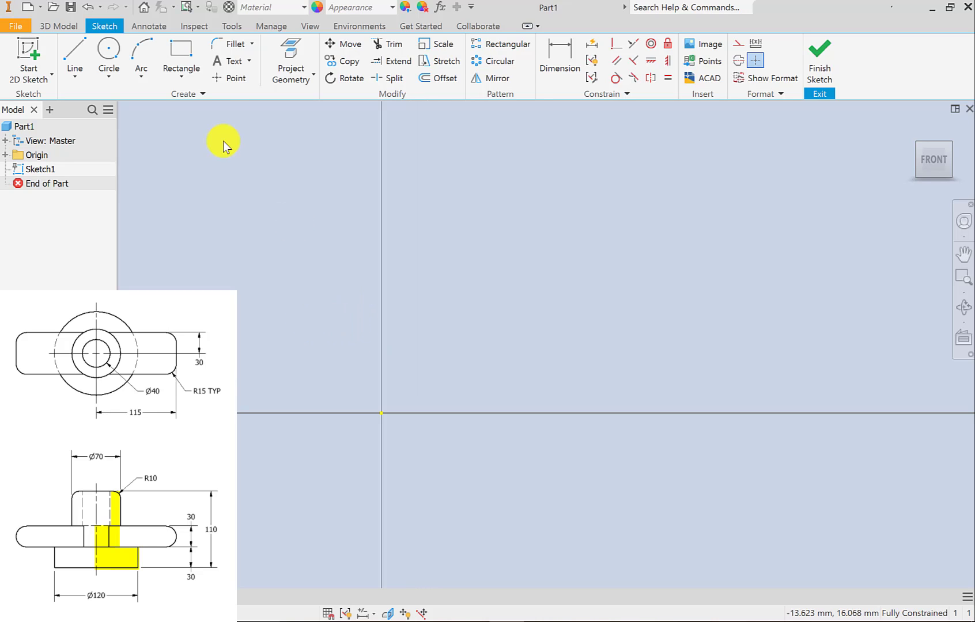
pyautogui.click(73, 53)
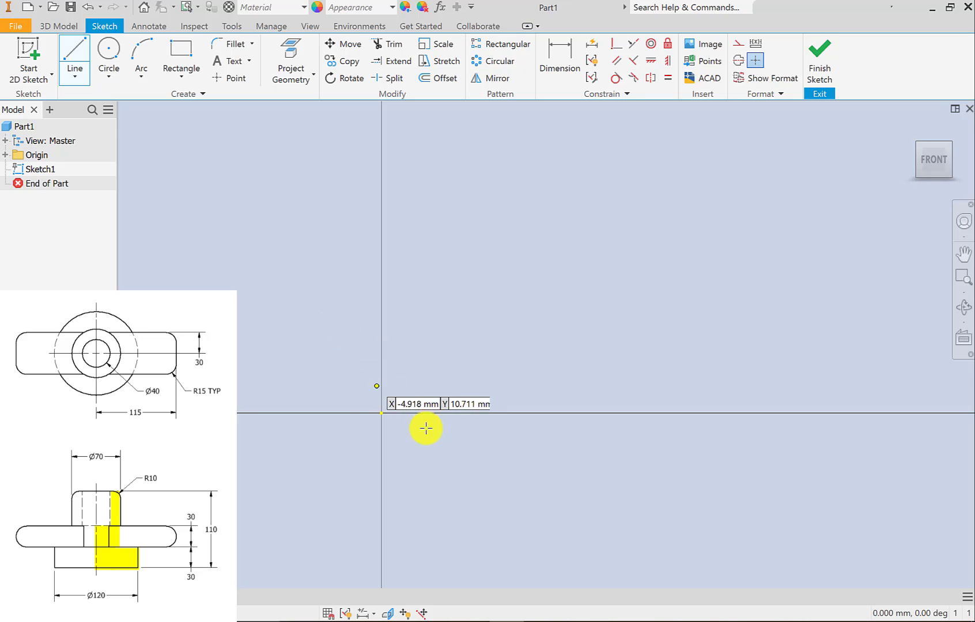
pyautogui.click(382, 414)
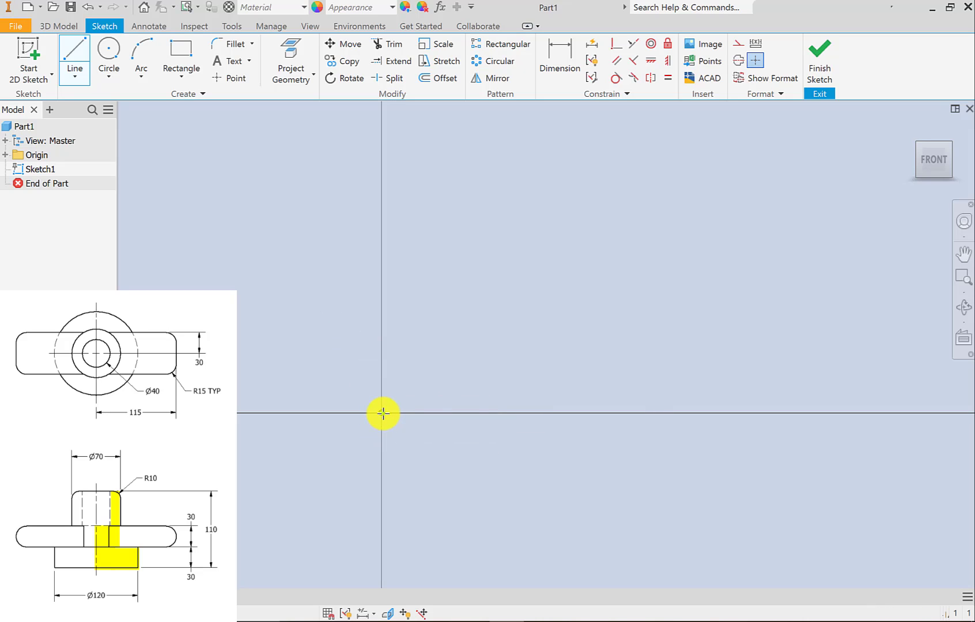
pyautogui.click(790, 413)
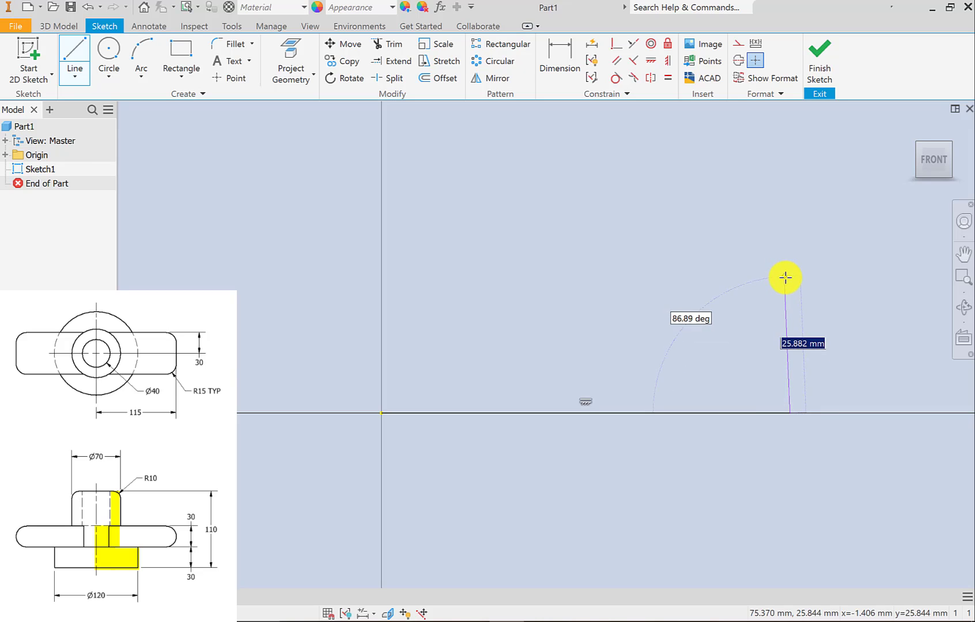
pyautogui.click(790, 282)
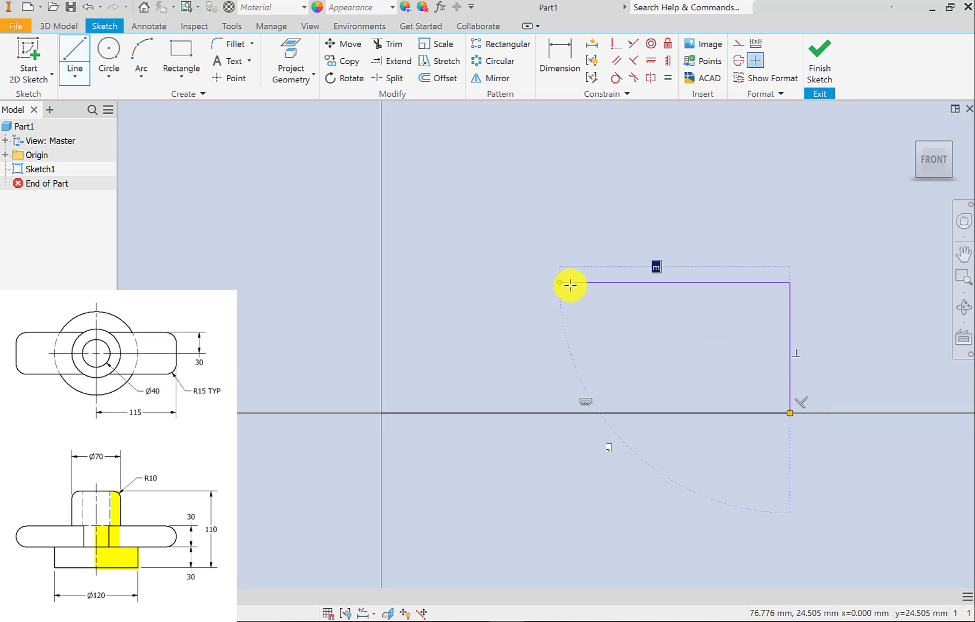
pyautogui.click(568, 283)
# Continue the outline about 68 mm up, 29 mm inward, 55 mm down and 7 mm to the vertical axis, closing it at the origin.
pyautogui.scroll(5, 560, 348)
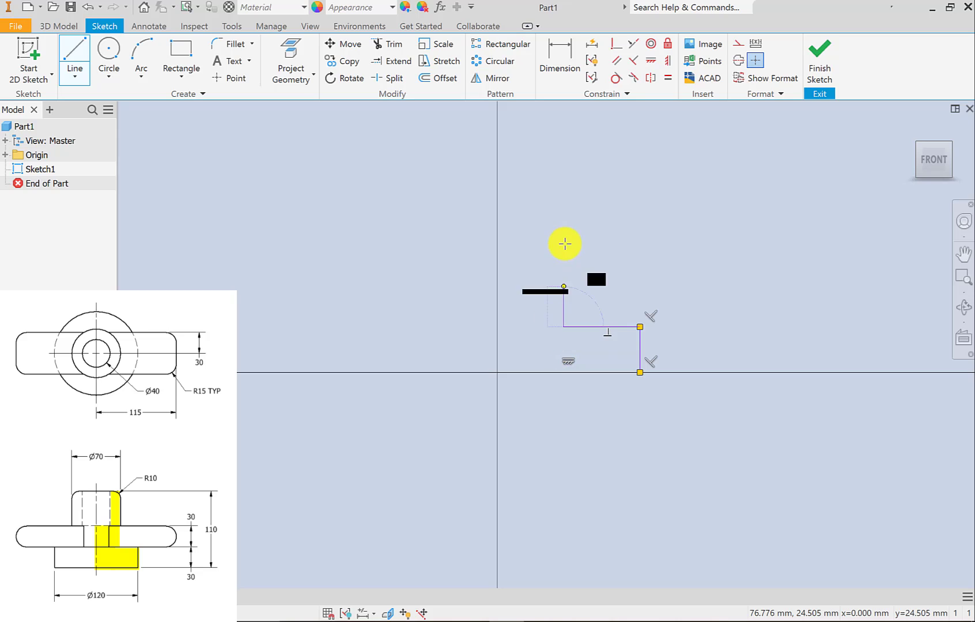
pyautogui.click(563, 201)
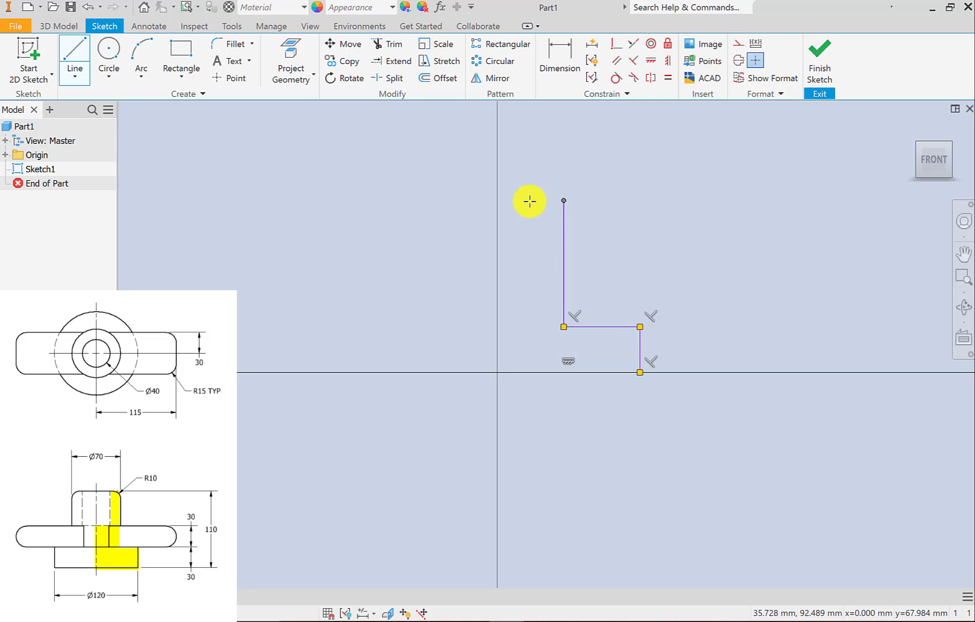
pyautogui.click(509, 201)
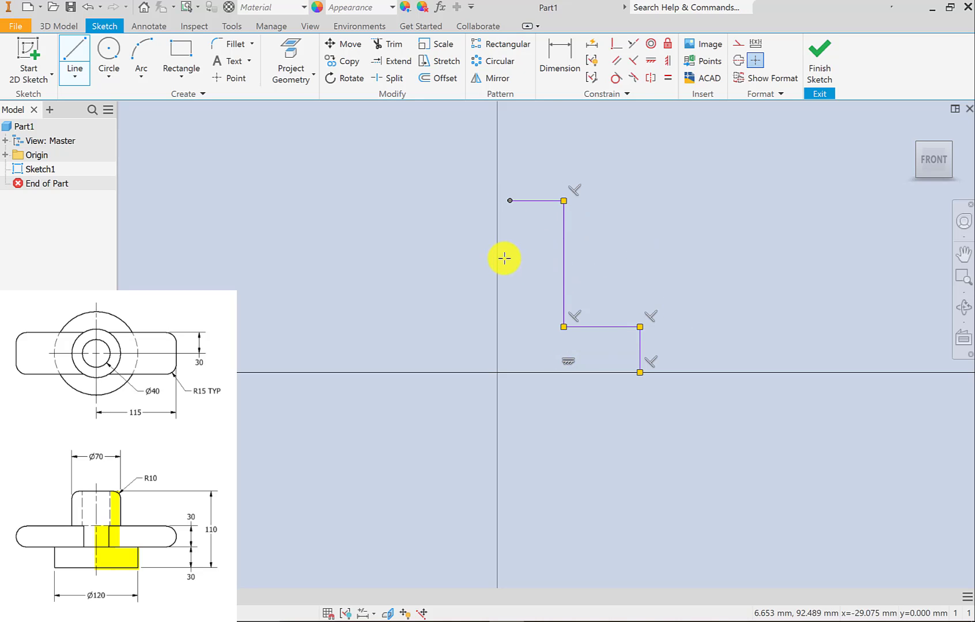
pyautogui.click(510, 302)
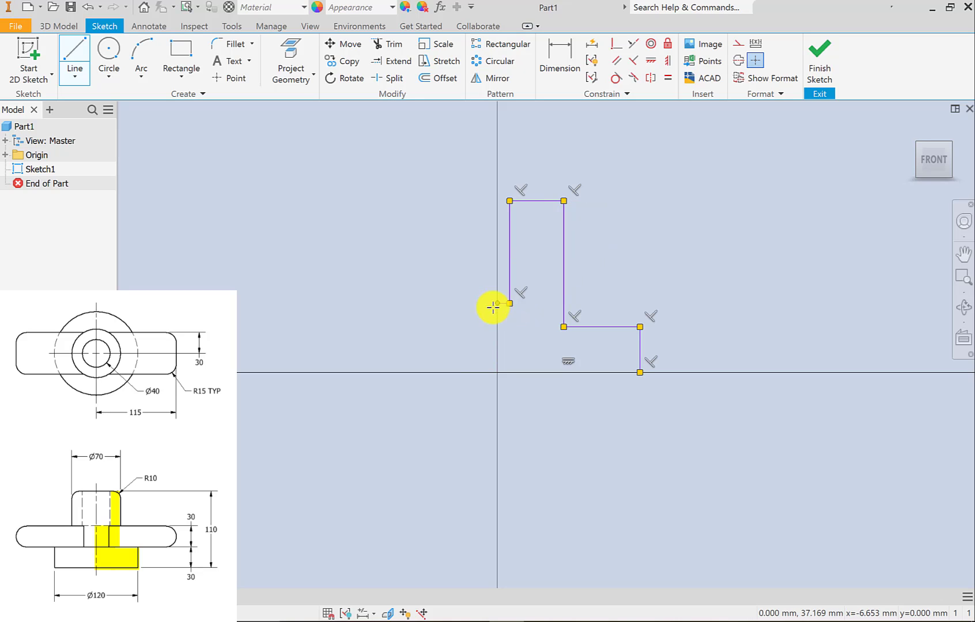
pyautogui.click(497, 303)
pyautogui.doubleClick(497, 372)
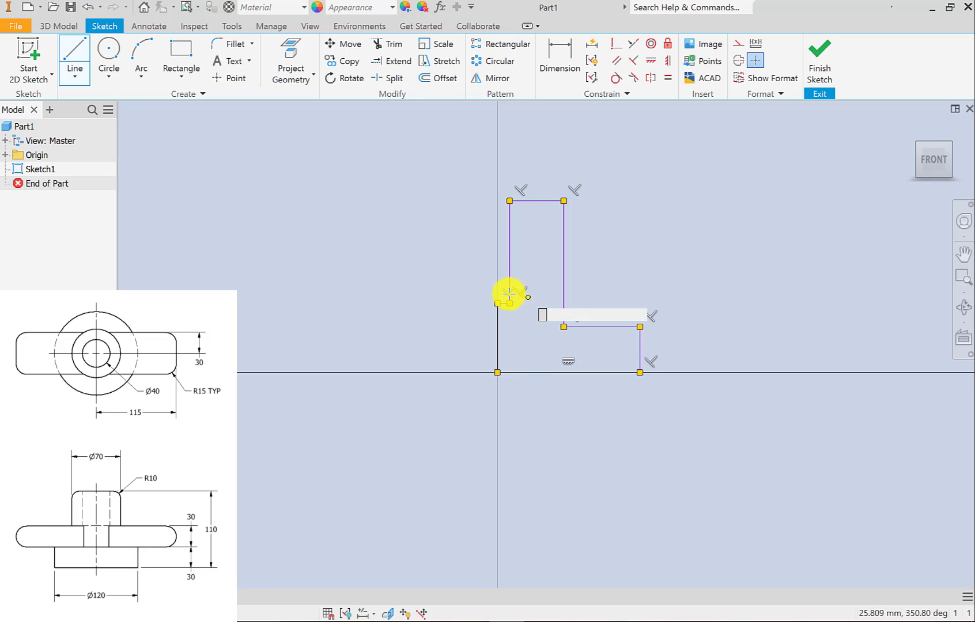
pyautogui.click(563, 200)
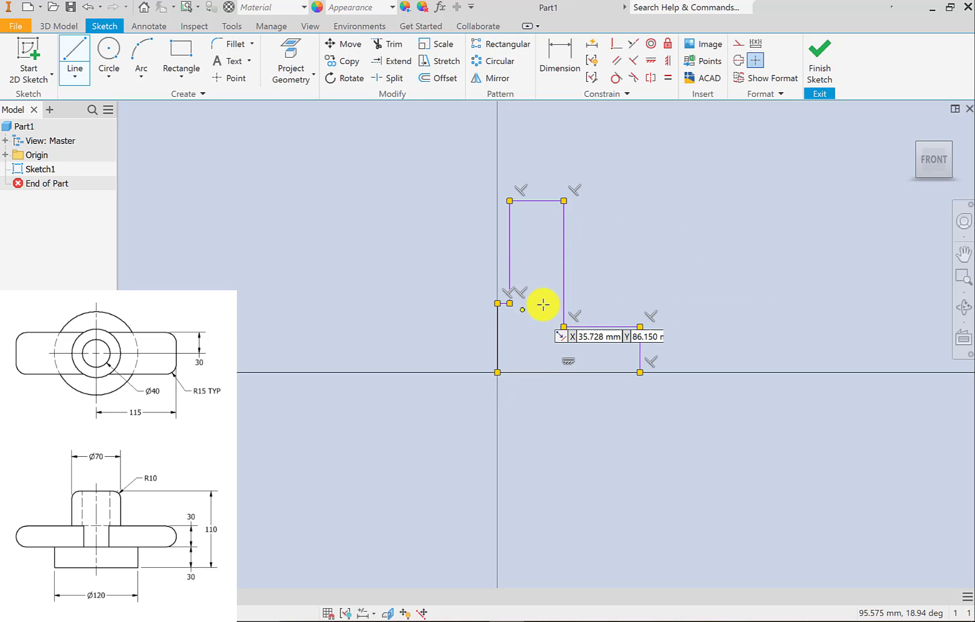
pyautogui.rightClick(609, 243)
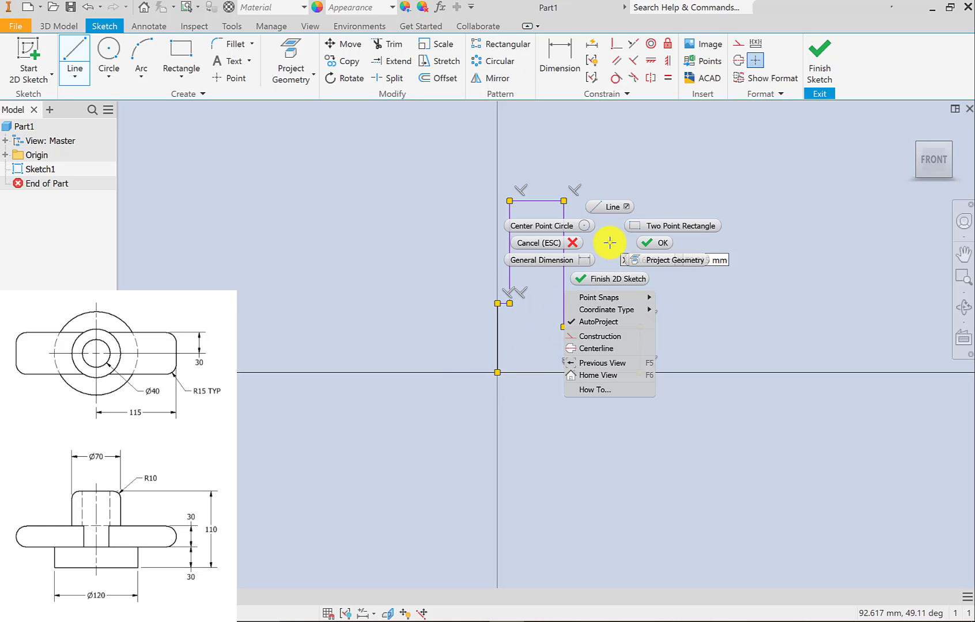
pyautogui.click(669, 244)
pyautogui.rightClick(615, 246)
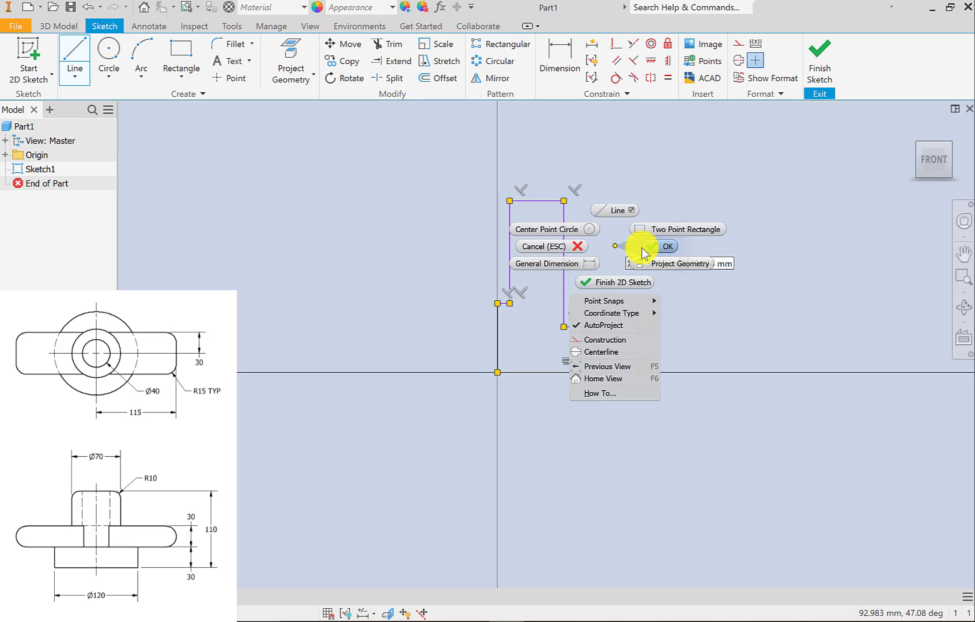
pyautogui.click(642, 248)
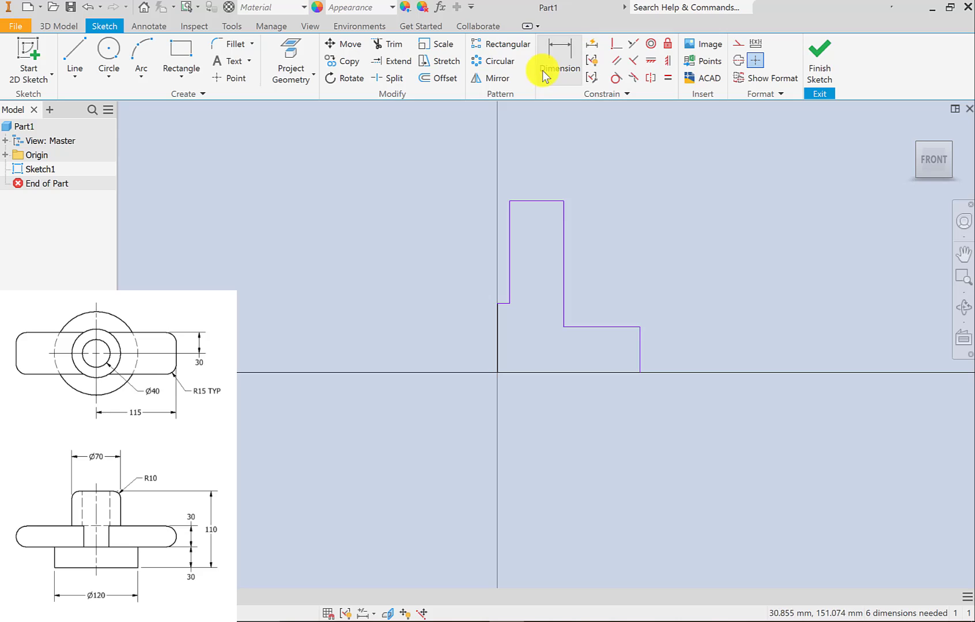
# Dimension the profile's overall height between its lowest and highest horizontal edges as 110 mm.
pyautogui.press('d')
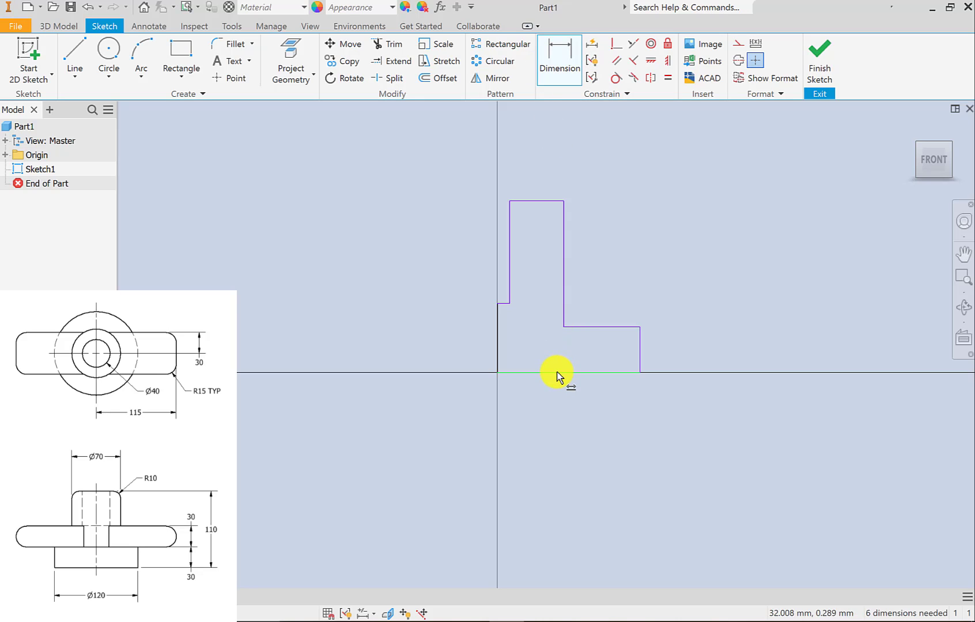
pyautogui.click(556, 372)
pyautogui.click(529, 204)
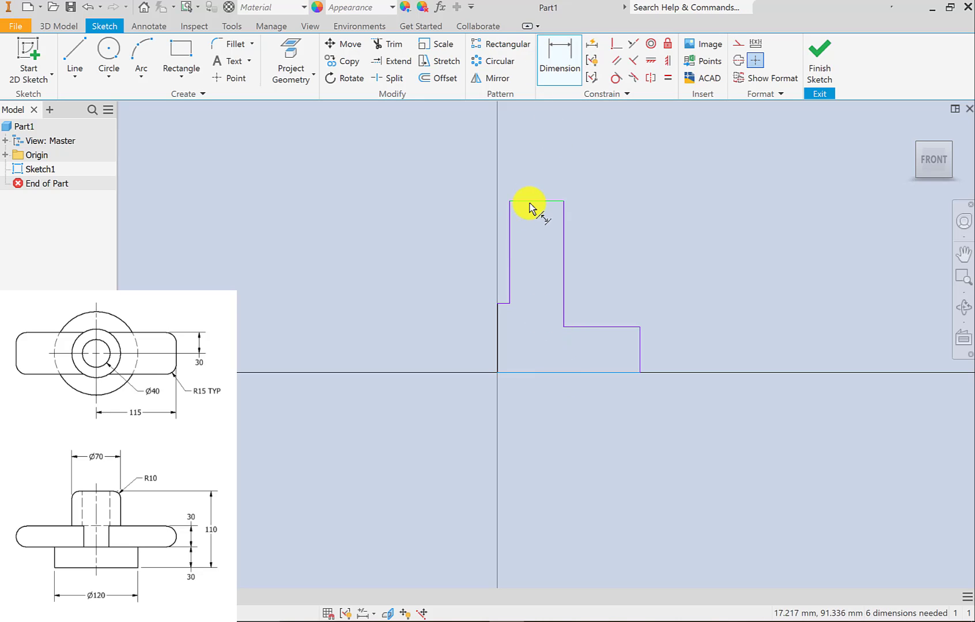
pyautogui.click(701, 285)
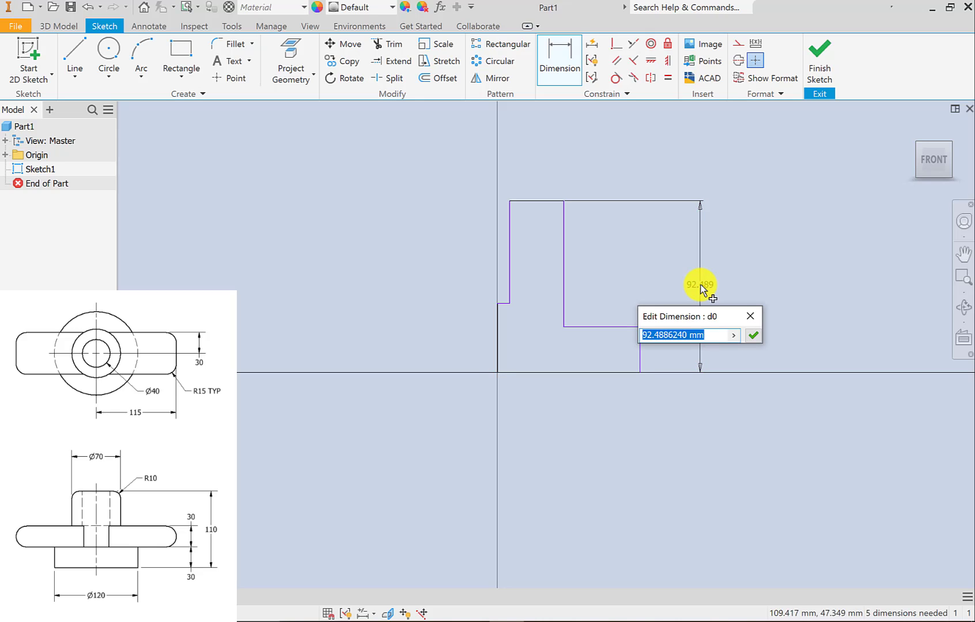
pyautogui.write('110')
pyautogui.press('Return')
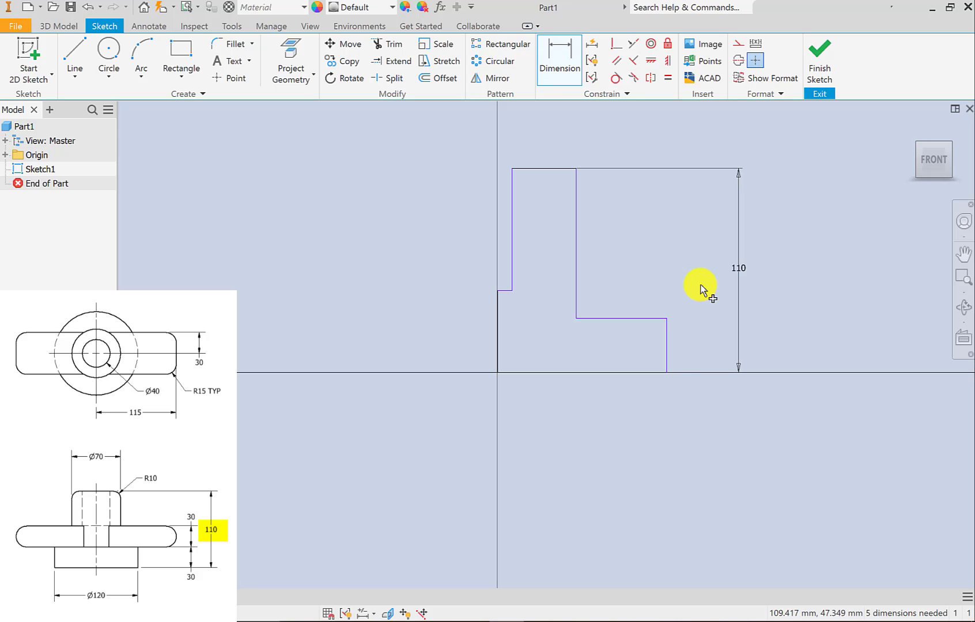
# Dimension the height of the profile's base step as 30 mm.
pyautogui.click(627, 372)
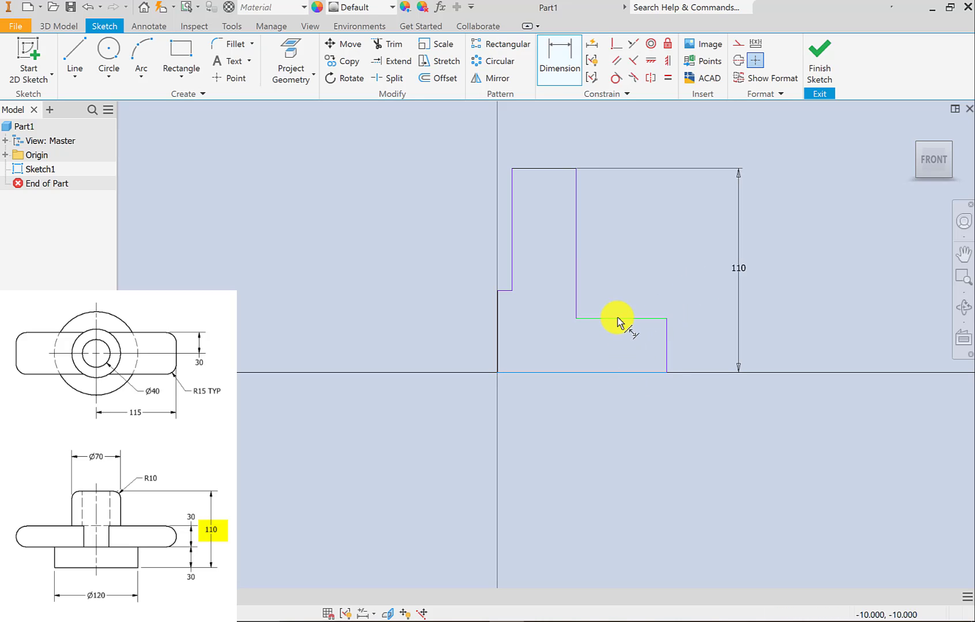
pyautogui.click(620, 318)
pyautogui.click(701, 341)
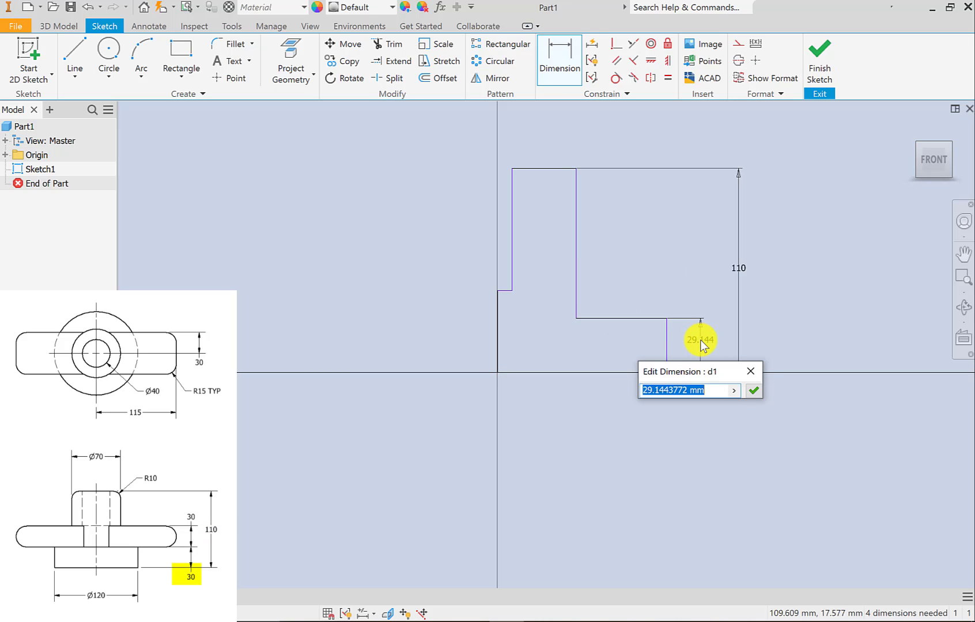
pyautogui.write('30')
pyautogui.press('Return')
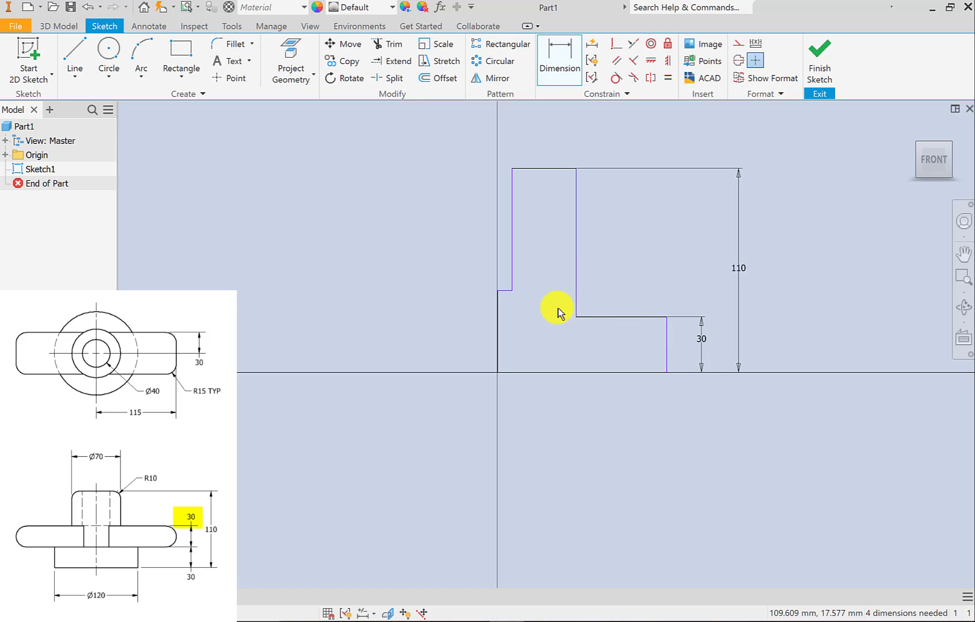
# Dimension the vertical distance from the base step to the short inner ledge as 30 mm and move the dimension clear of the overall height.
pyautogui.click(505, 291)
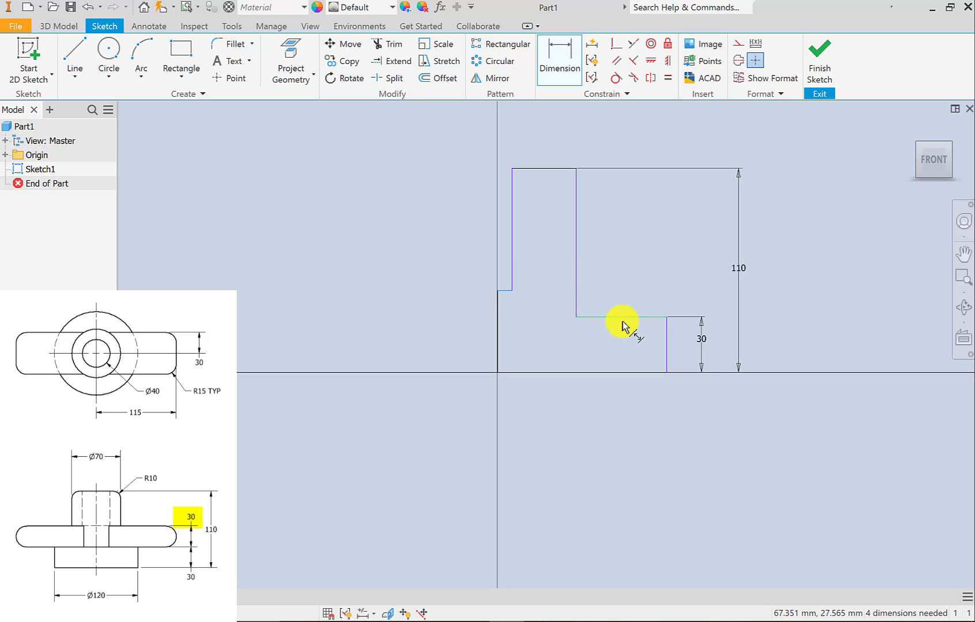
pyautogui.click(627, 317)
pyautogui.click(701, 301)
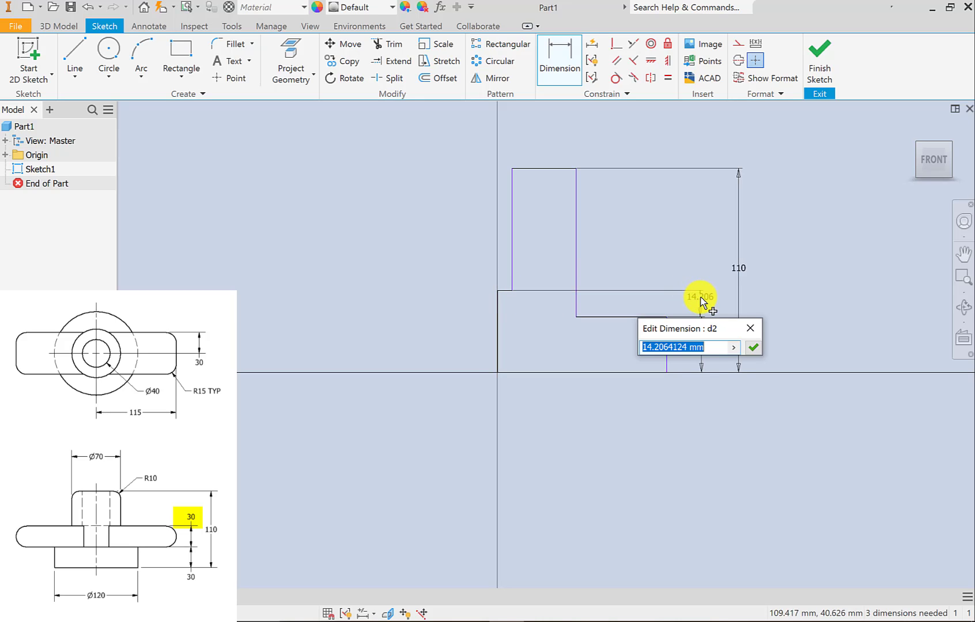
pyautogui.write('30')
pyautogui.press('Return')
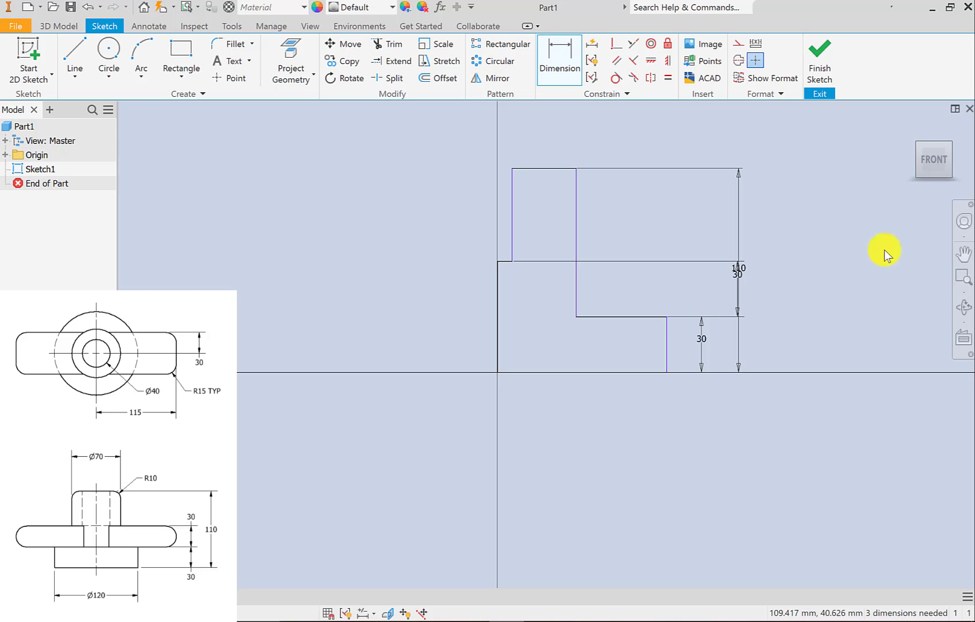
pyautogui.rightClick(798, 266)
pyautogui.click(850, 260)
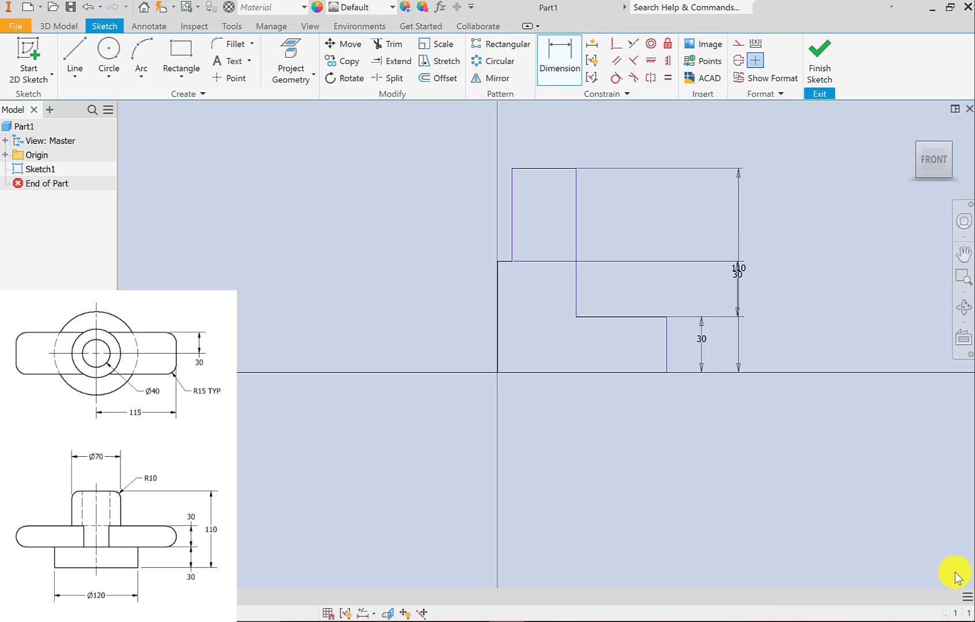
pyautogui.click(738, 275)
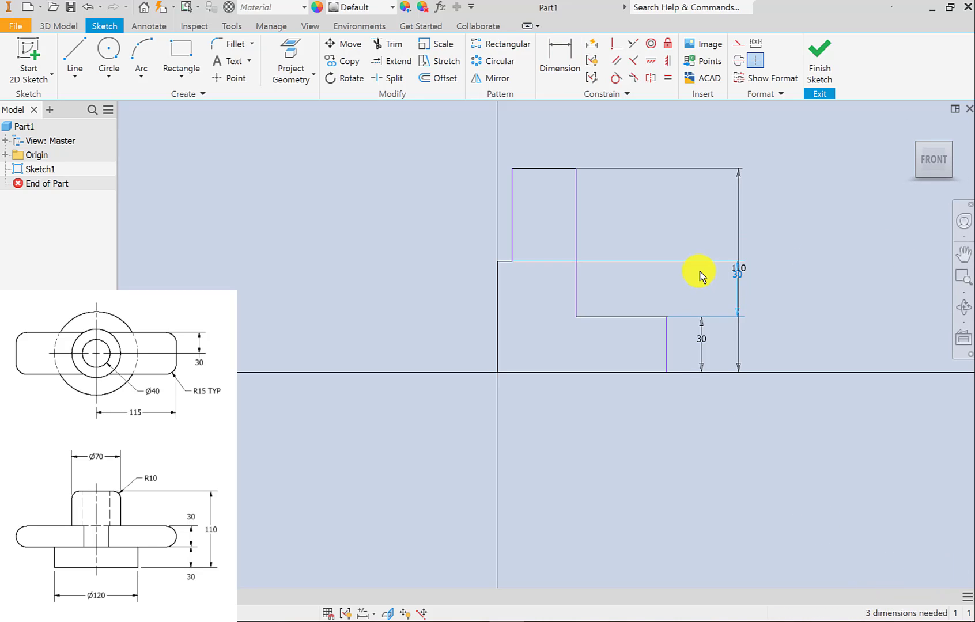
pyautogui.moveTo(739, 276); pyautogui.dragTo(701, 279)
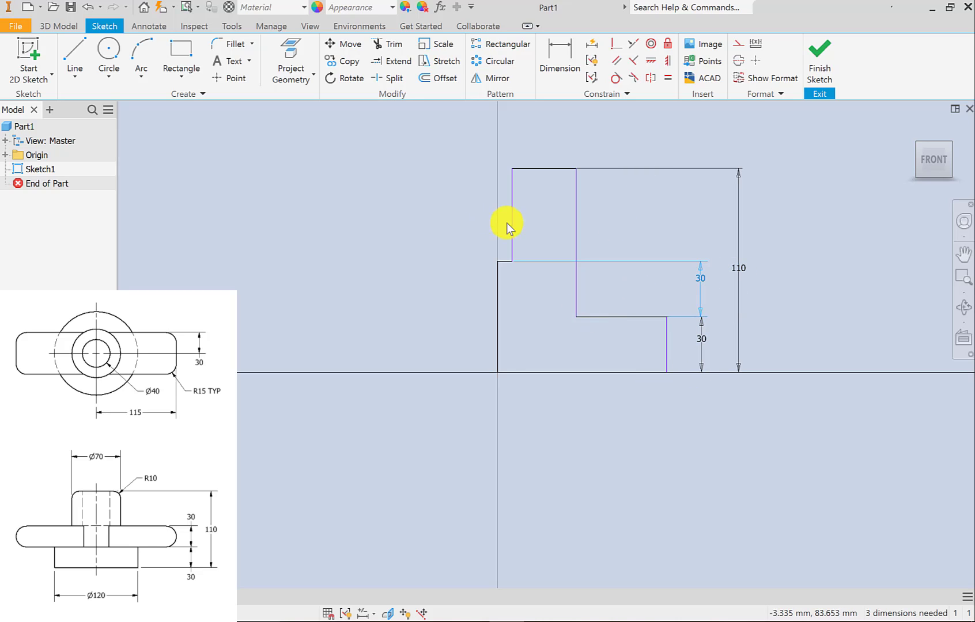
# Shift the upper section's inner and outer vertical edges slightly away from the axis and the base's outer edge slightly toward it.
pyautogui.moveTo(514, 225)
pyautogui.mouseDown()
pyautogui.moveTo(527, 224)
pyautogui.moveTo(515, 227)
pyautogui.mouseUp()
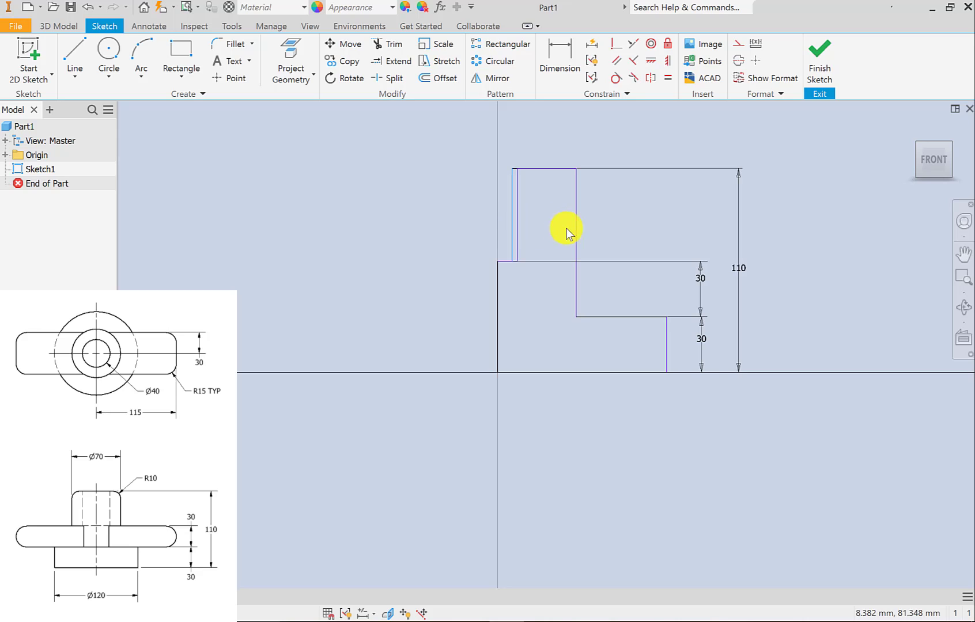
pyautogui.moveTo(578, 227)
pyautogui.mouseDown()
pyautogui.moveTo(627, 227)
pyautogui.moveTo(570, 236)
pyautogui.moveTo(591, 242)
pyautogui.mouseUp()
pyautogui.moveTo(668, 346); pyautogui.dragTo(660, 340)
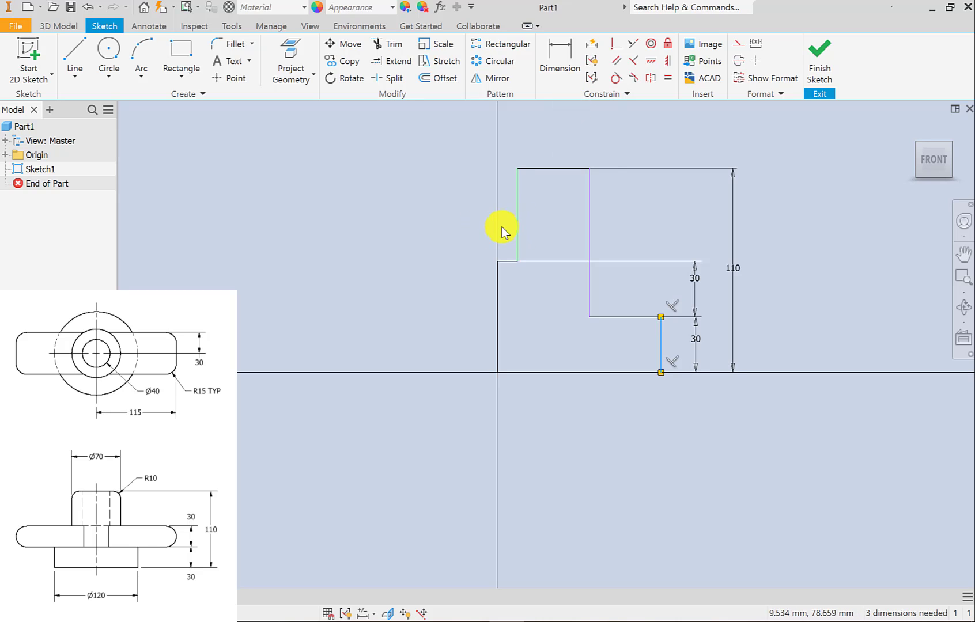
pyautogui.click(589, 249)
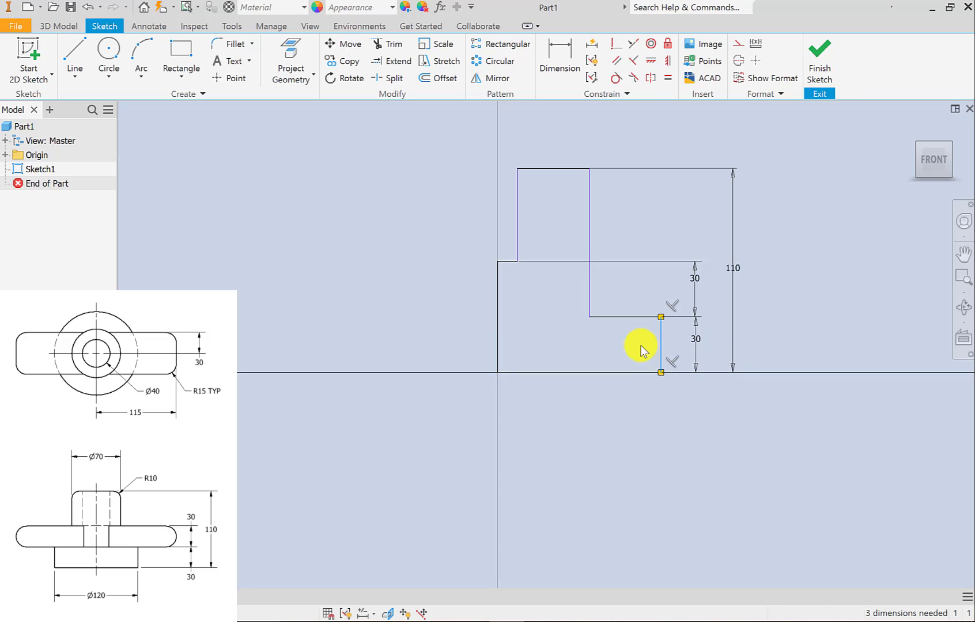
pyautogui.click(561, 55)
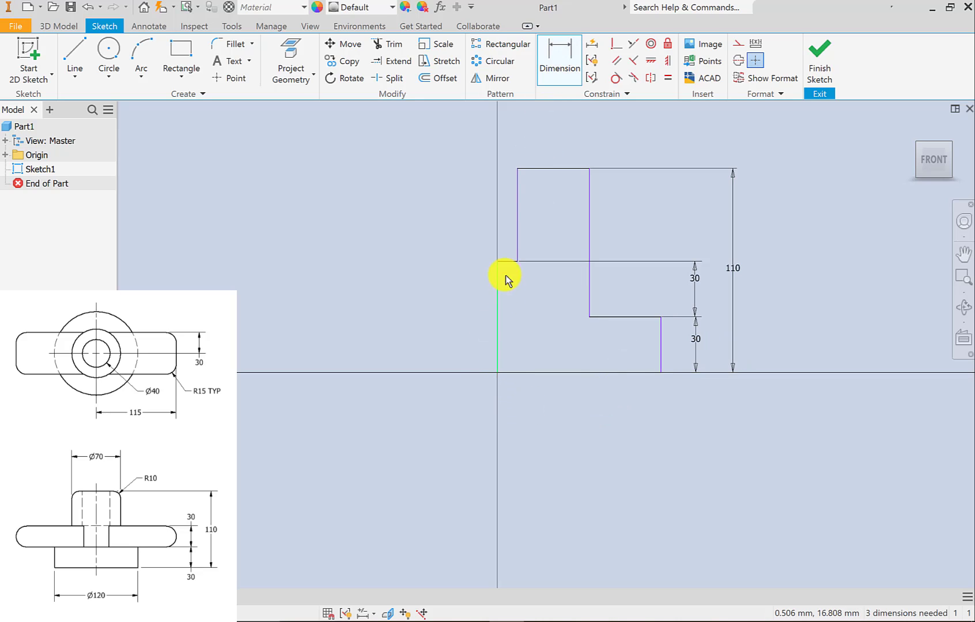
pyautogui.click(497, 344)
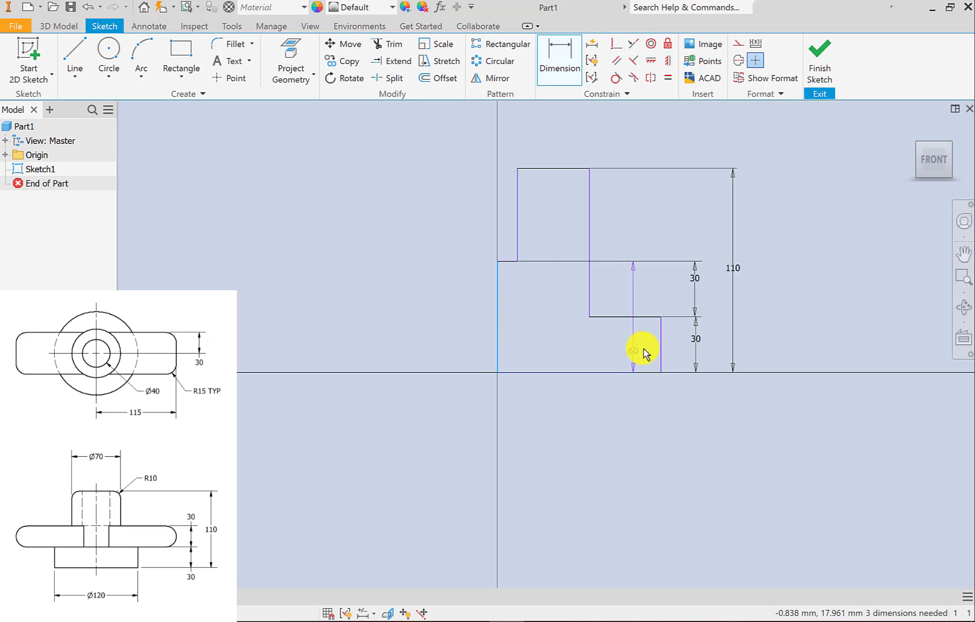
pyautogui.click(661, 342)
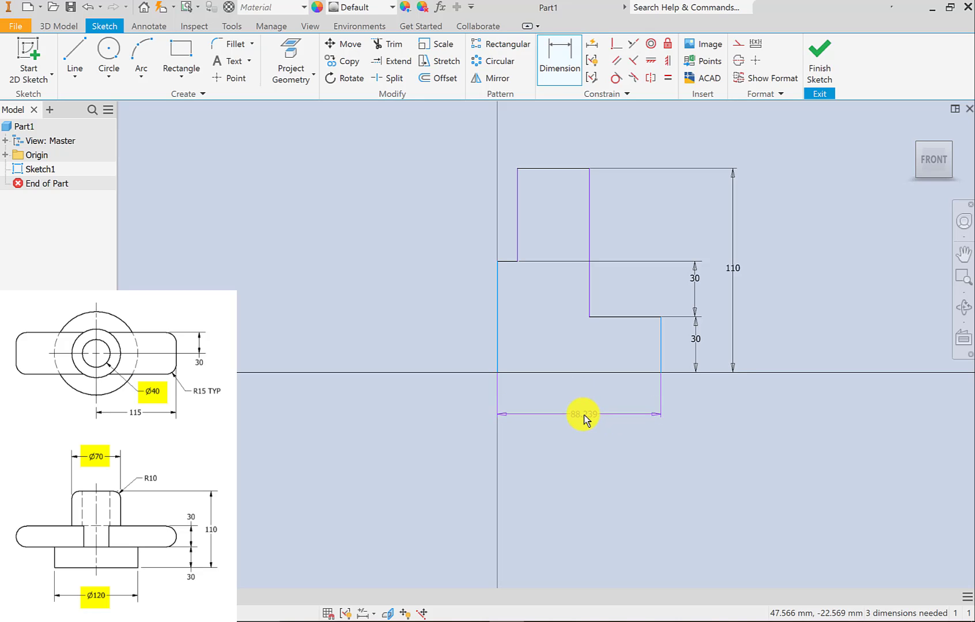
pyautogui.rightClick(582, 413)
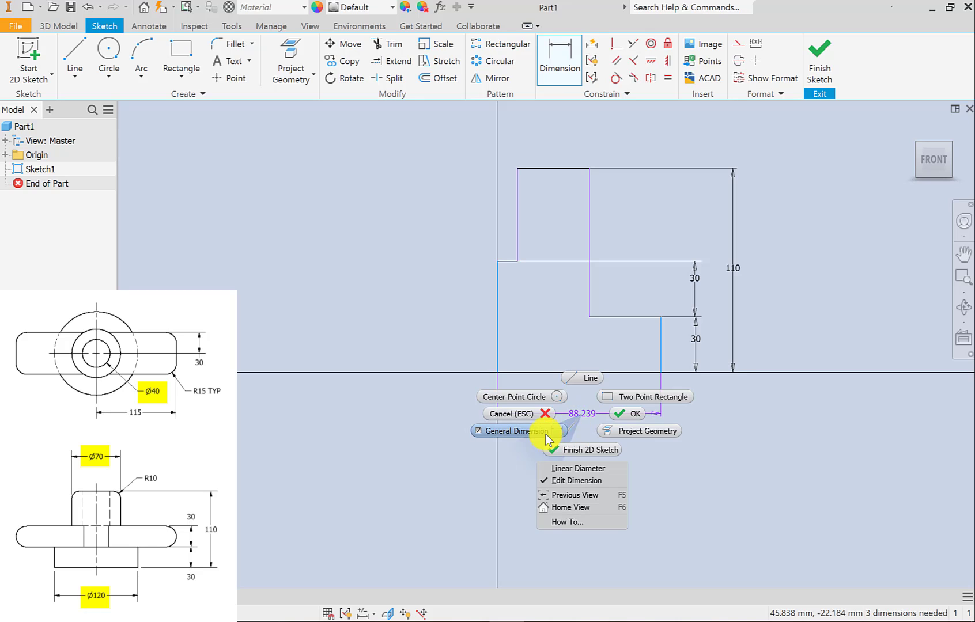
pyautogui.click(546, 415)
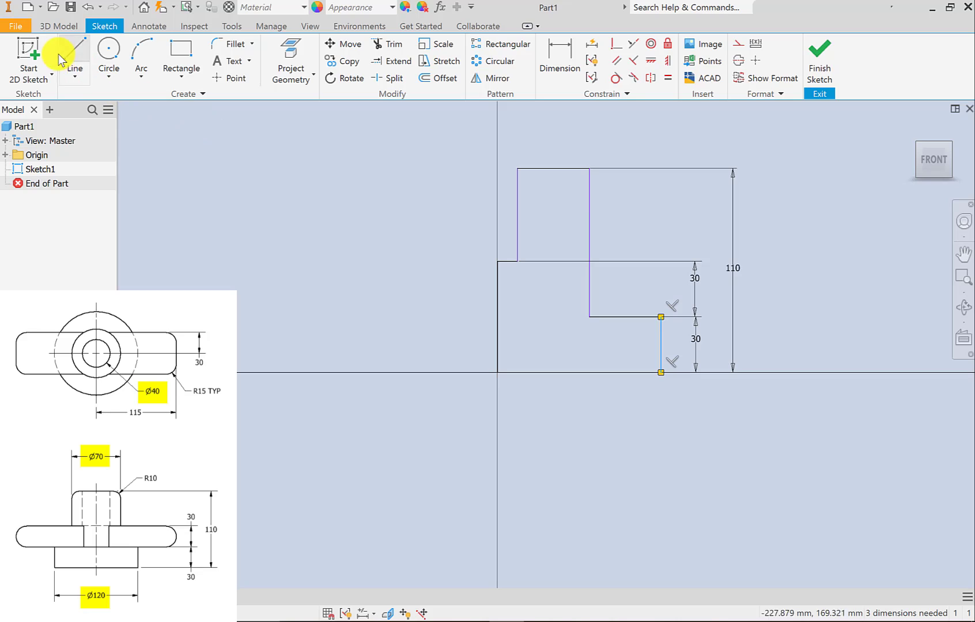
# Draw a vertical line along the axis from the level of the profile's upper edge down to the origin and convert it to a centerline.
pyautogui.press('l')
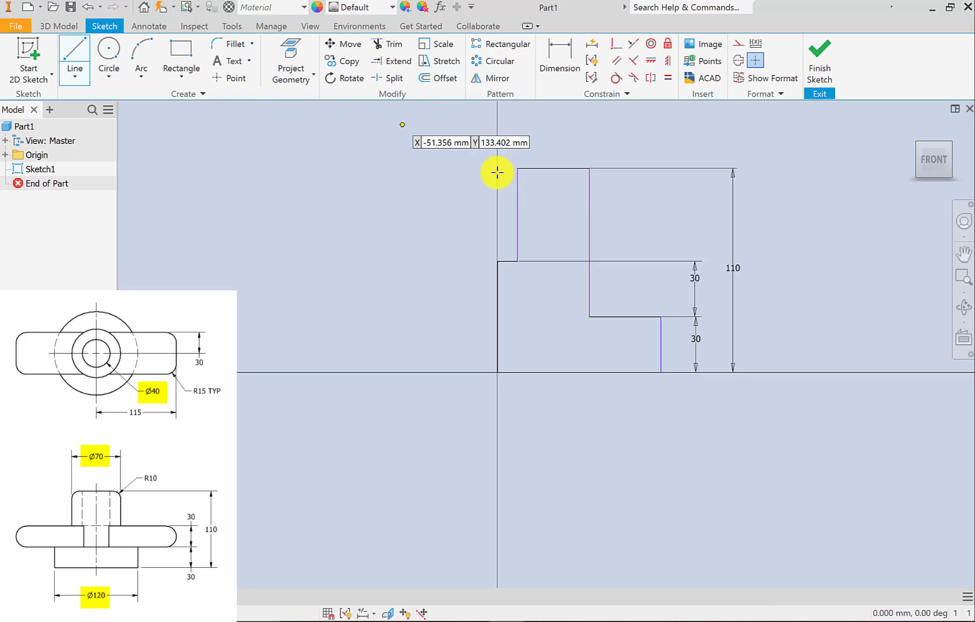
pyautogui.click(496, 166)
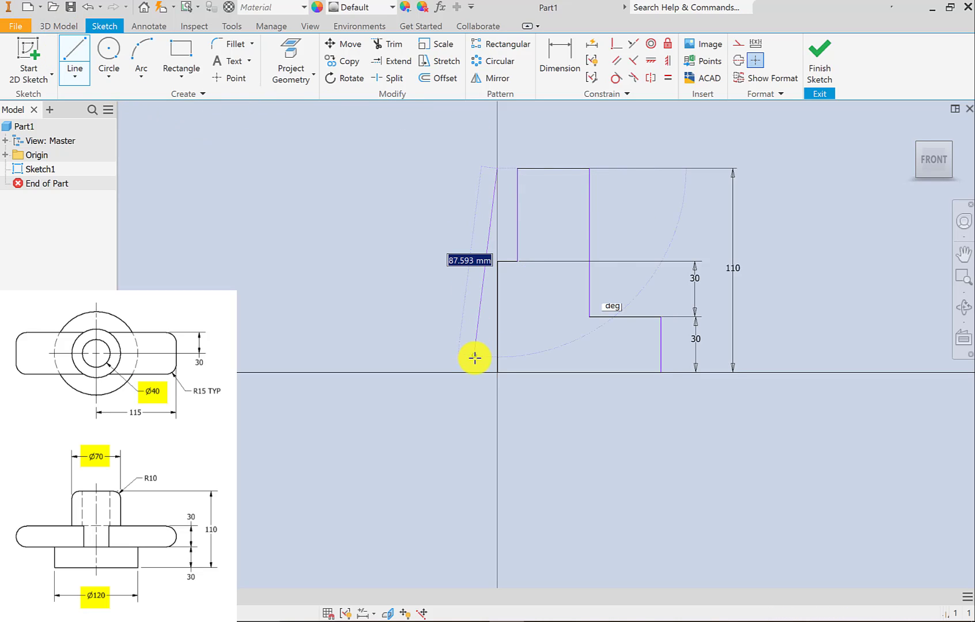
pyautogui.doubleClick(499, 373)
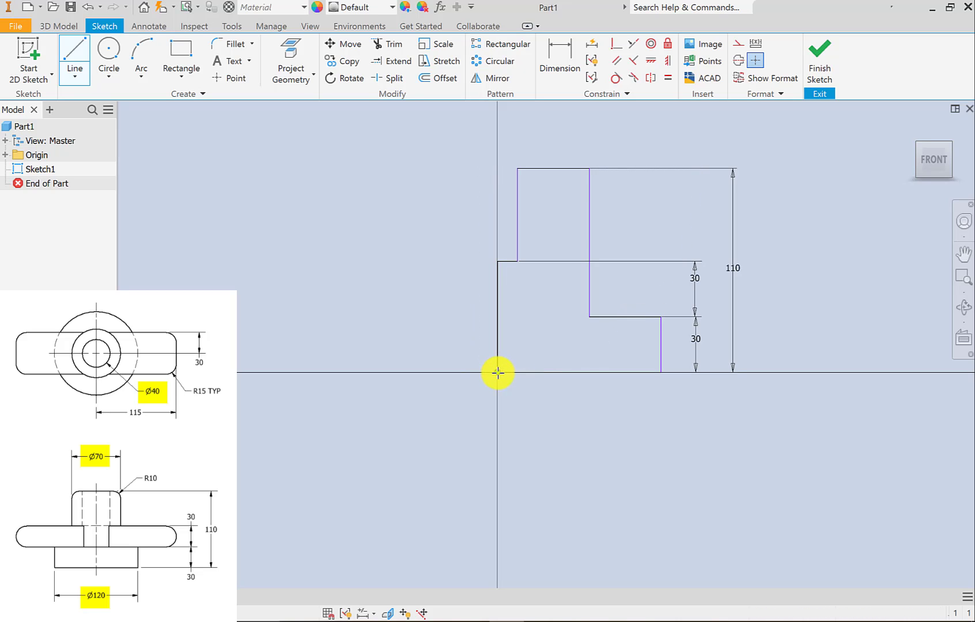
pyautogui.rightClick(470, 237)
pyautogui.click(503, 239)
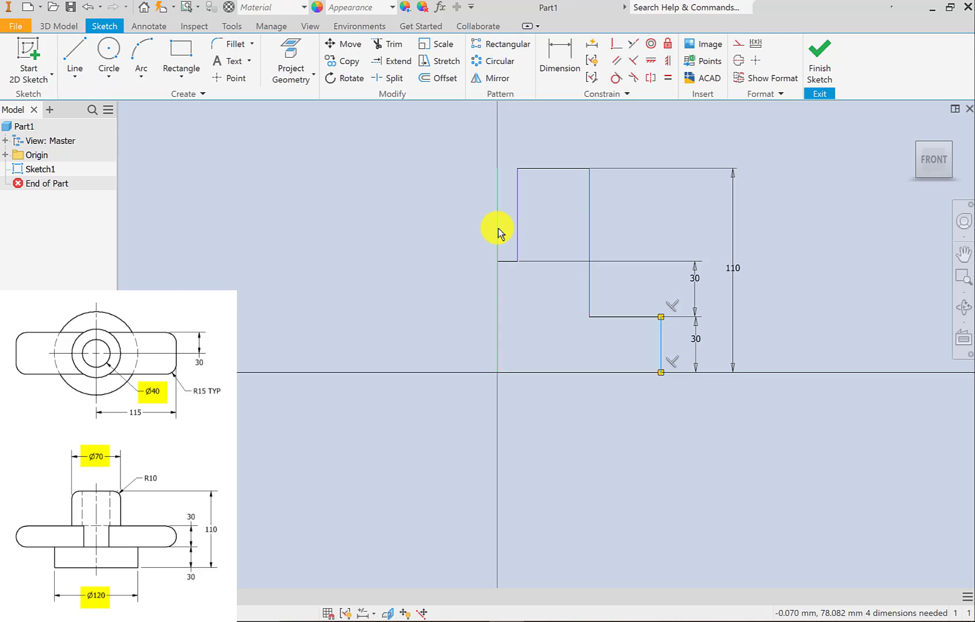
pyautogui.rightClick(498, 231)
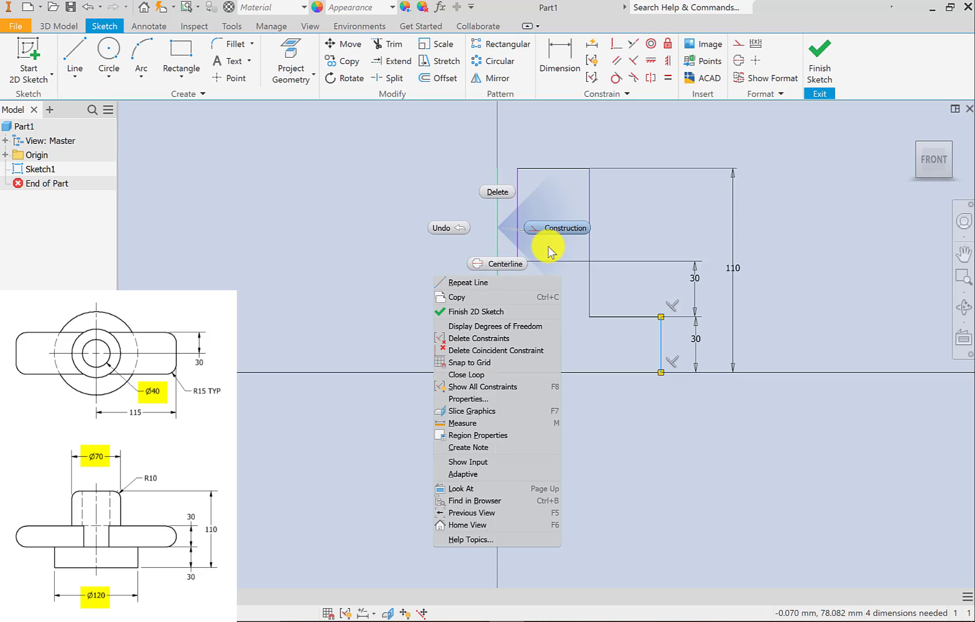
pyautogui.click(503, 245)
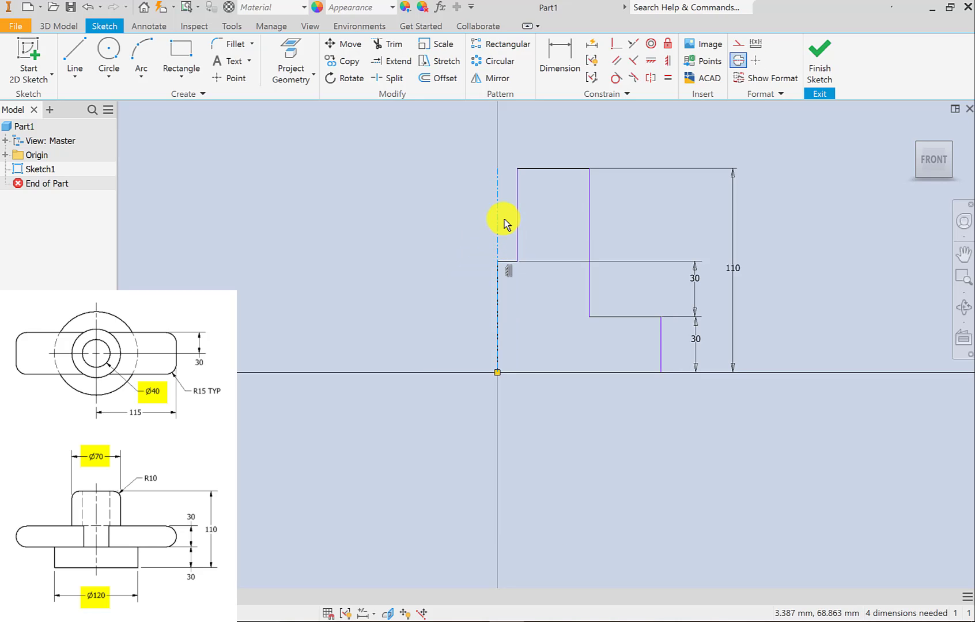
# Dimension the base's outer vertical edge about the centerline as a 120 mm diameter, placed below the profile.
pyautogui.click(560, 58)
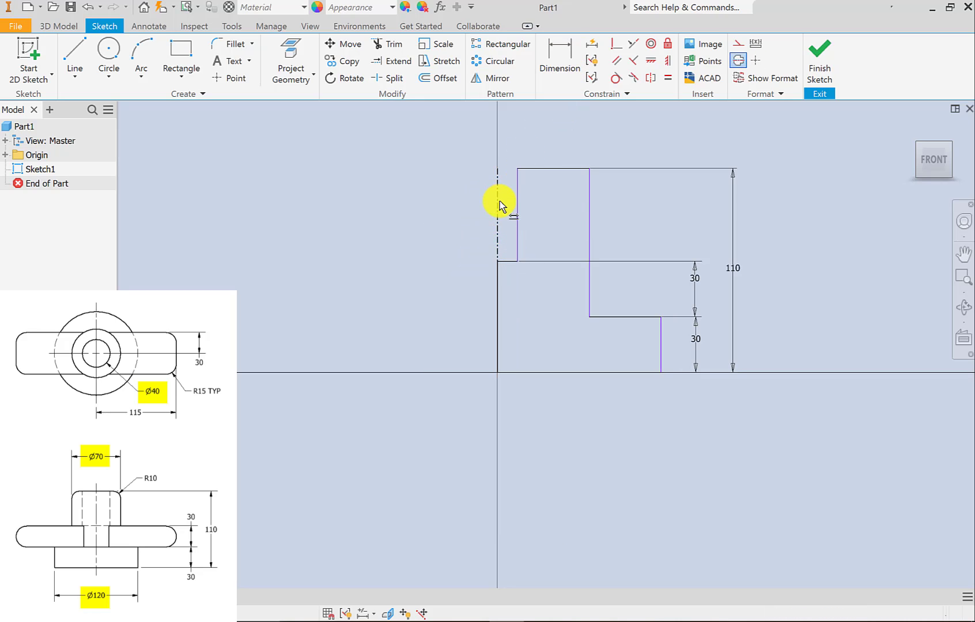
pyautogui.click(498, 209)
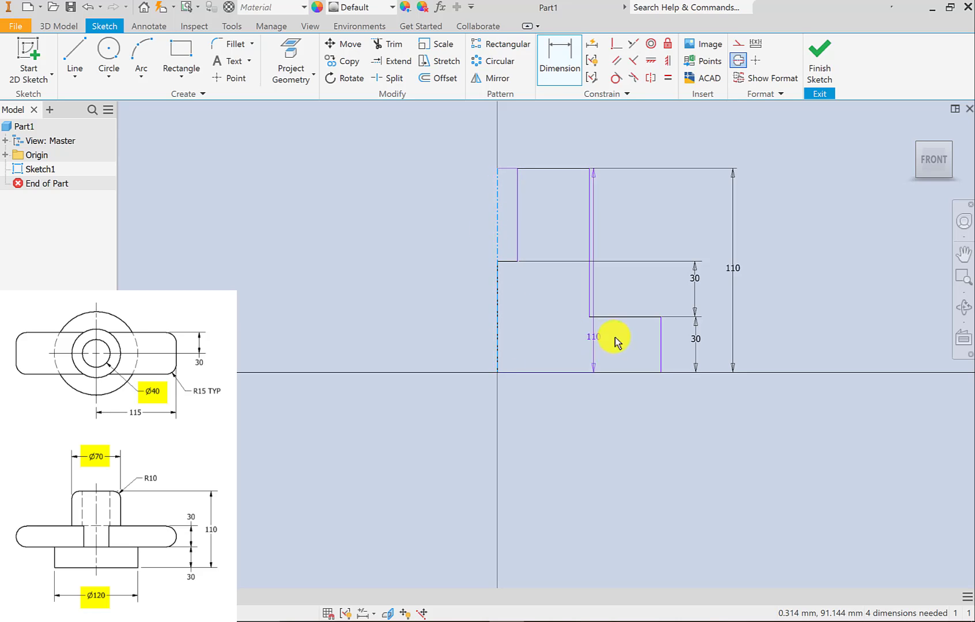
pyautogui.click(664, 342)
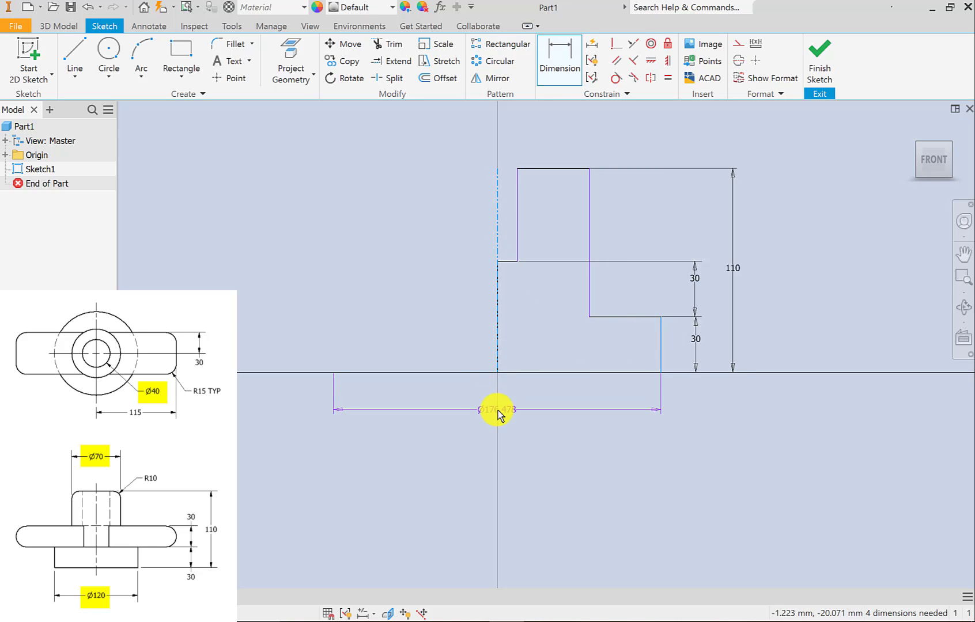
pyautogui.click(497, 410)
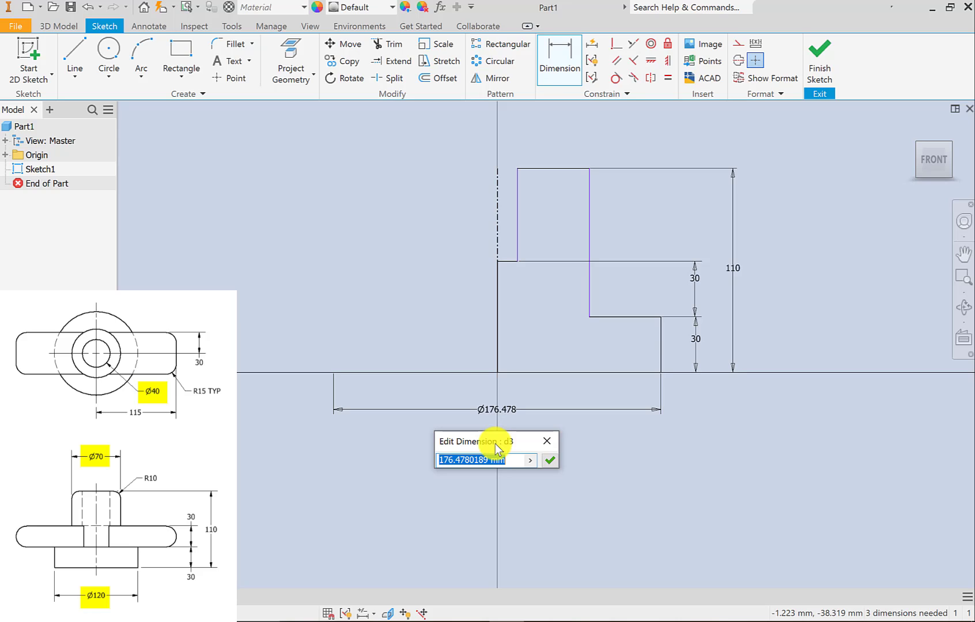
pyautogui.write('120')
pyautogui.press('Return')
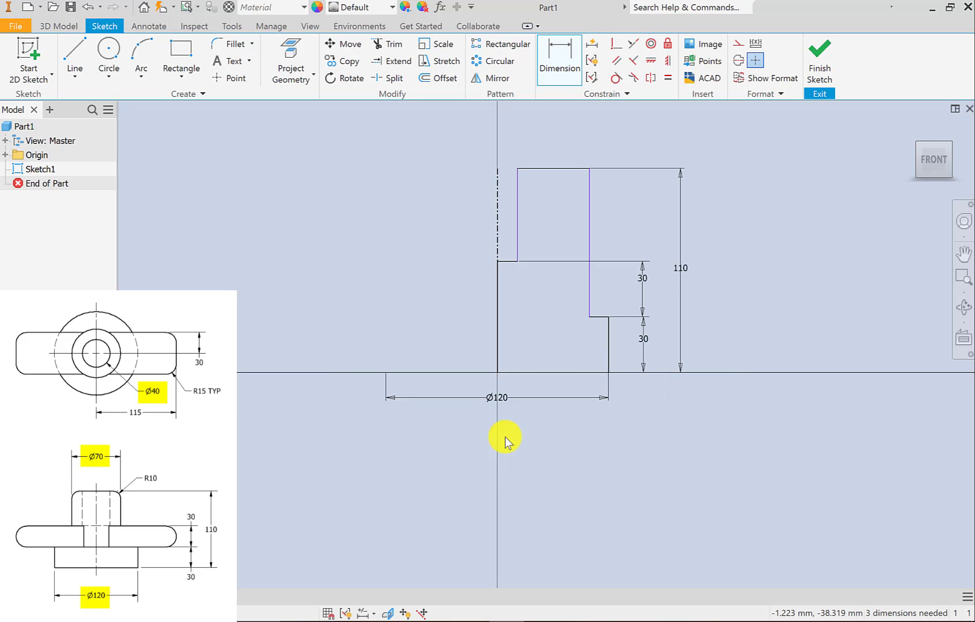
# Dimension the upper section's outer vertical edge about the centerline as a 70 mm diameter, placed above the profile.
pyautogui.click(587, 283)
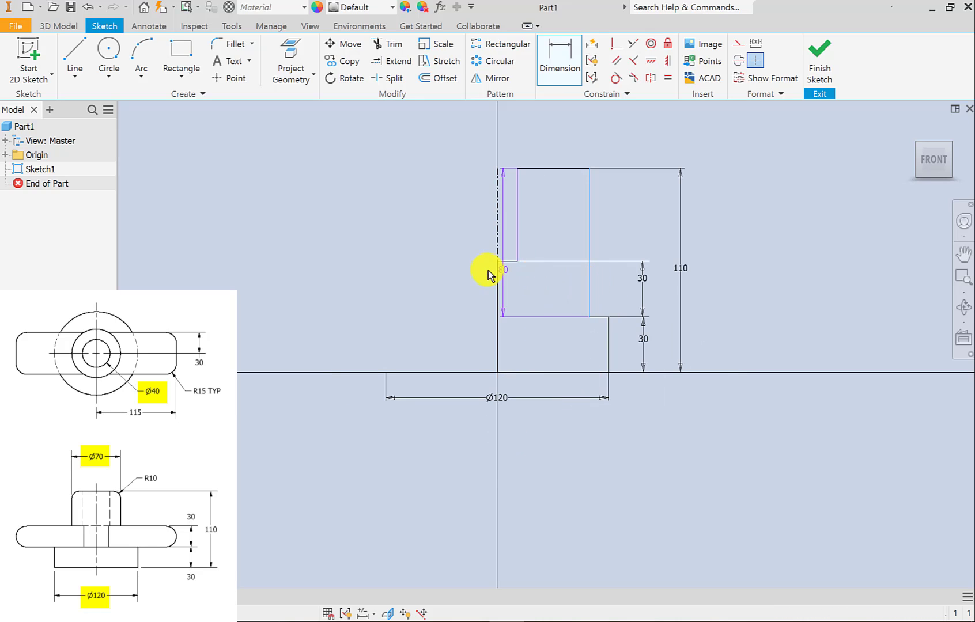
pyautogui.click(499, 228)
pyautogui.click(504, 118)
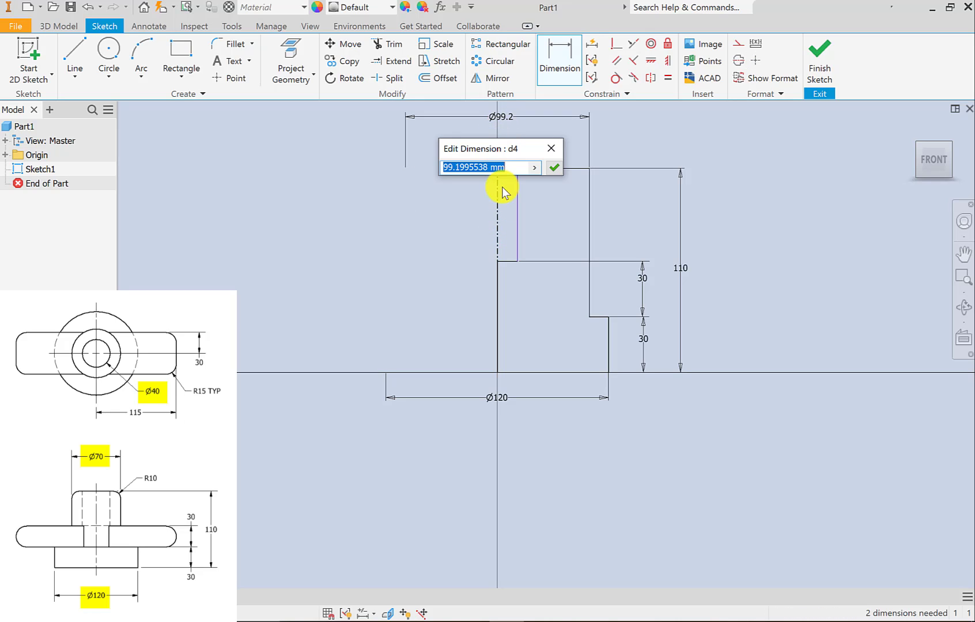
pyautogui.write('70')
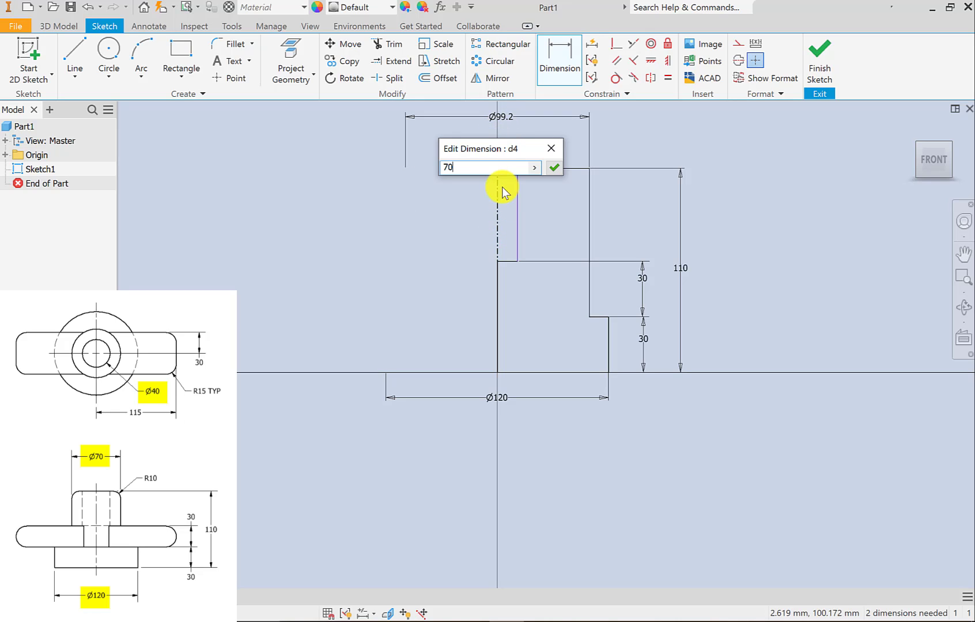
pyautogui.press('Return')
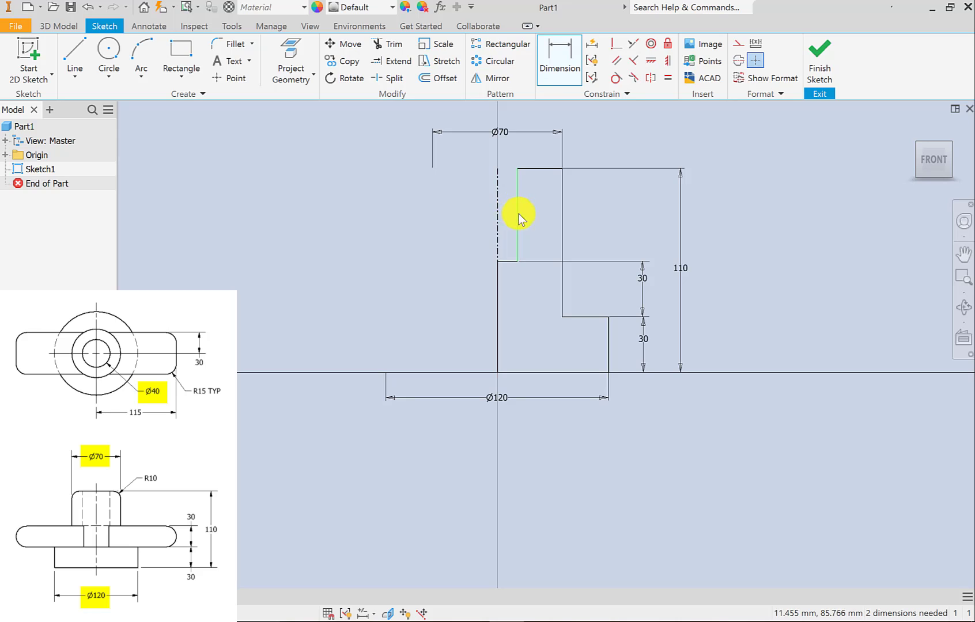
# Dimension the upper section's inner vertical edge about the centerline as a 40 mm diameter and move the dimension clear below the 70 mm one.
pyautogui.click(518, 218)
pyautogui.click(496, 221)
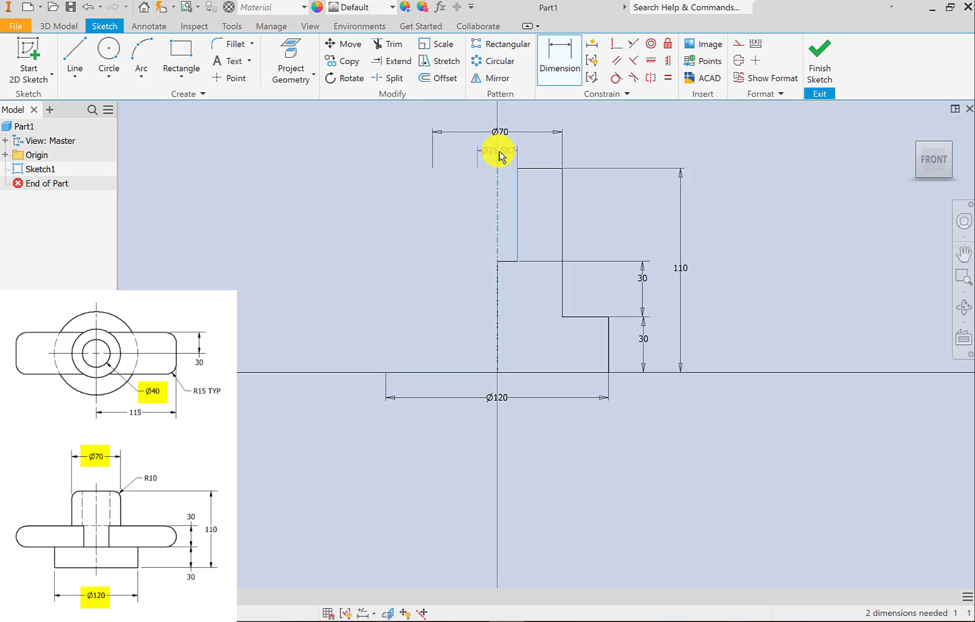
pyautogui.click(499, 151)
pyautogui.write('40')
pyautogui.press('Return')
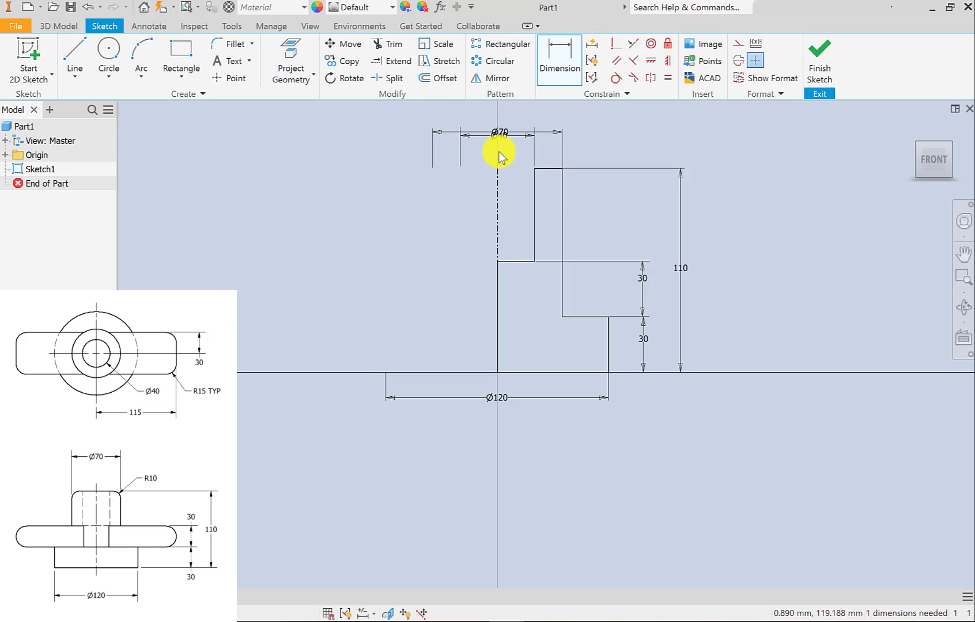
pyautogui.rightClick(631, 153)
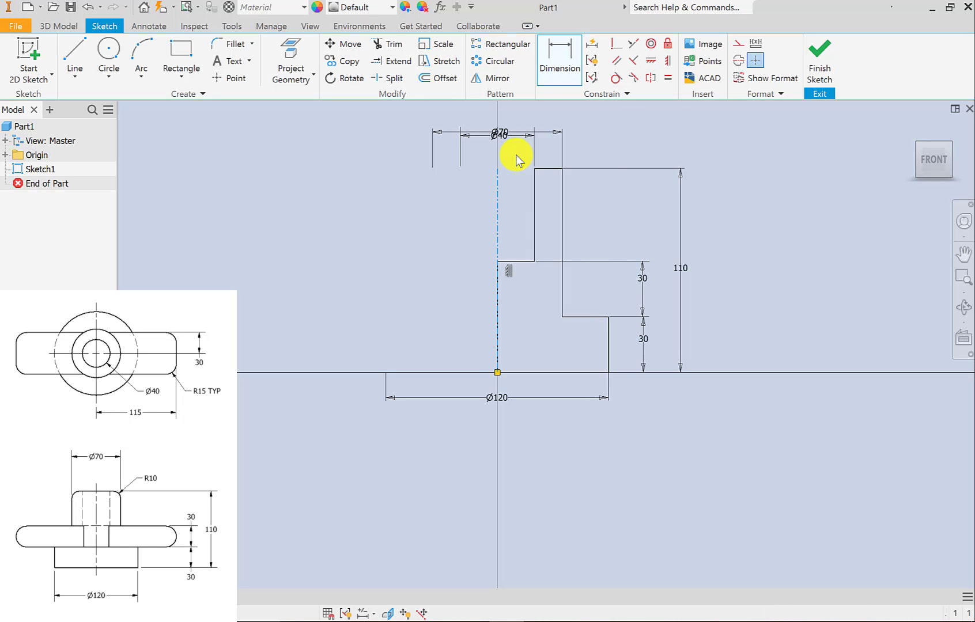
pyautogui.press('Escape')
pyautogui.moveTo(503, 137); pyautogui.dragTo(499, 150)
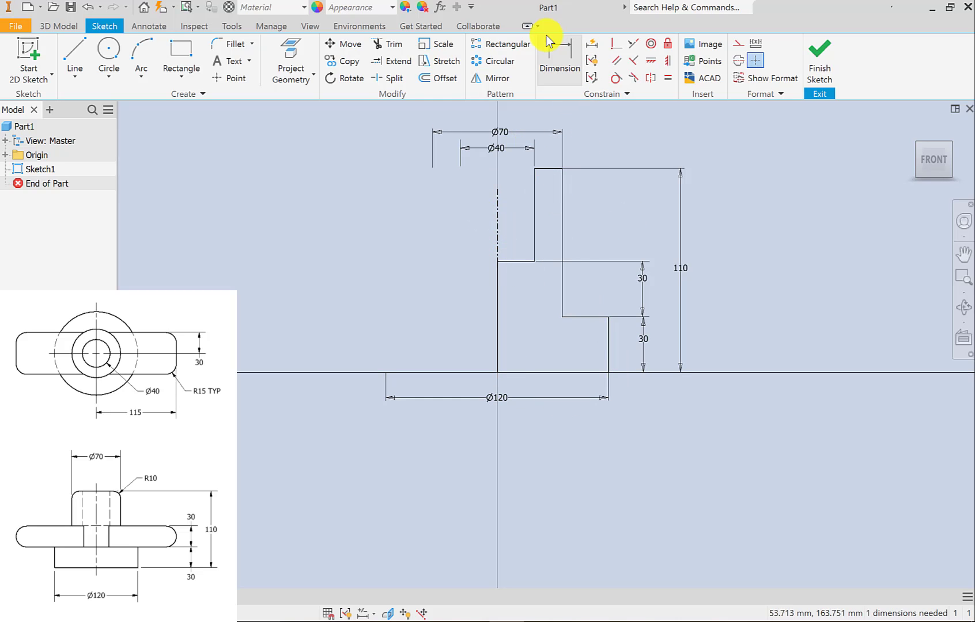
# Dimension the centerline's height from the profile's base edge and link it to the overall height parameter d0.
pyautogui.click(558, 52)
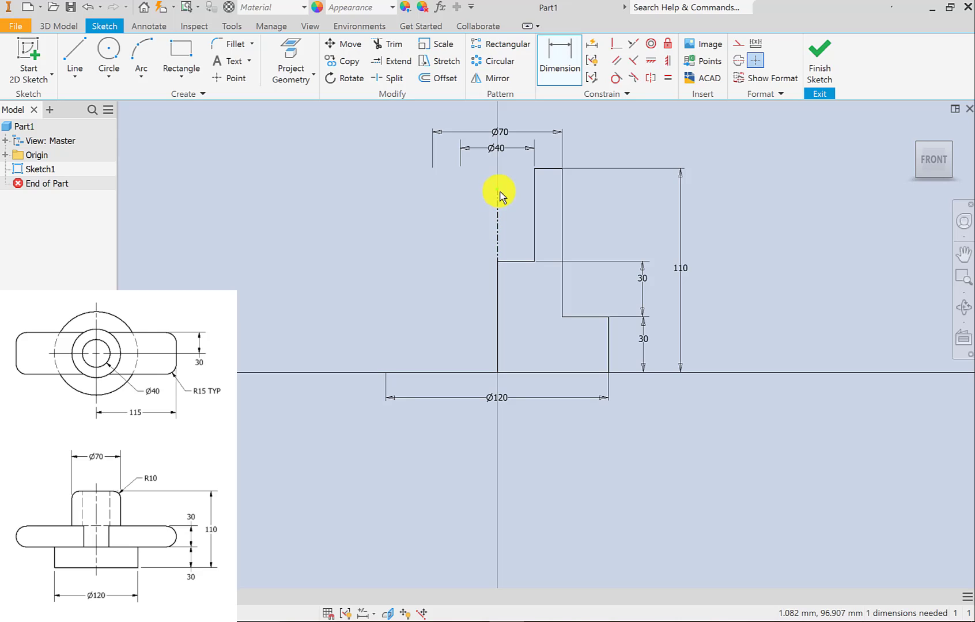
pyautogui.click(496, 342)
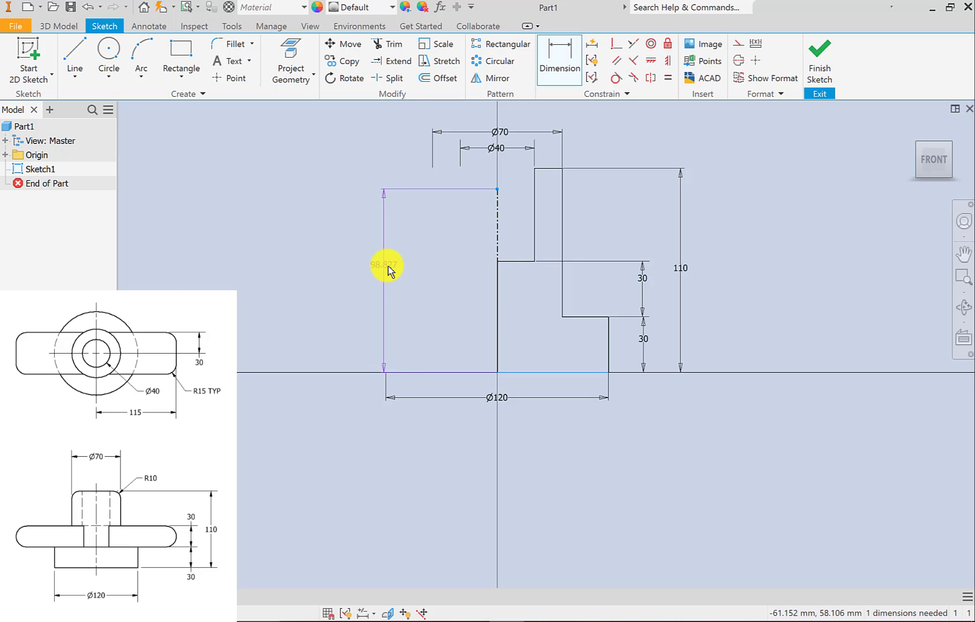
pyautogui.click(379, 268)
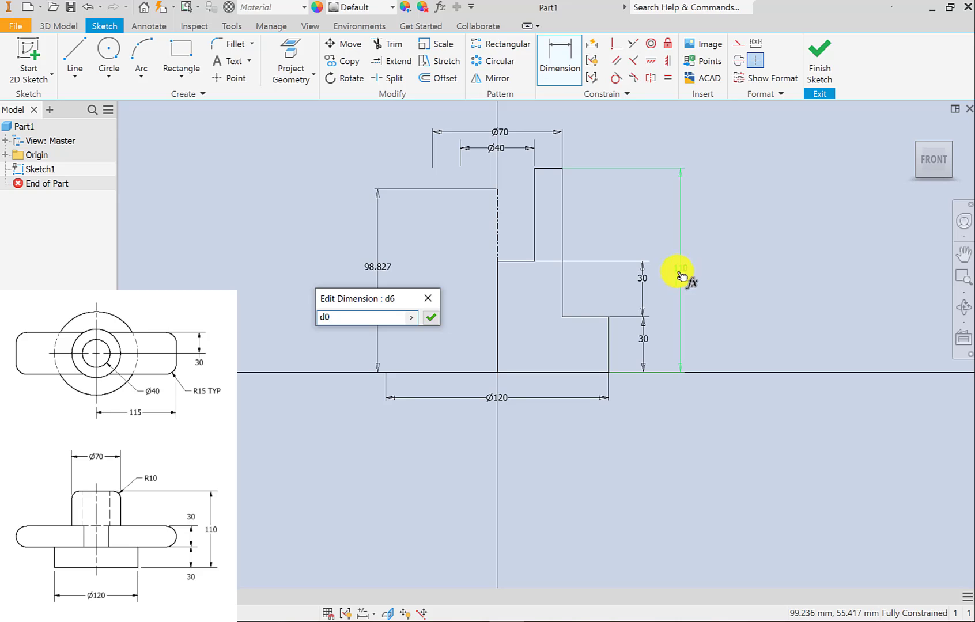
pyautogui.moveTo(351, 302); pyautogui.dragTo(357, 298)
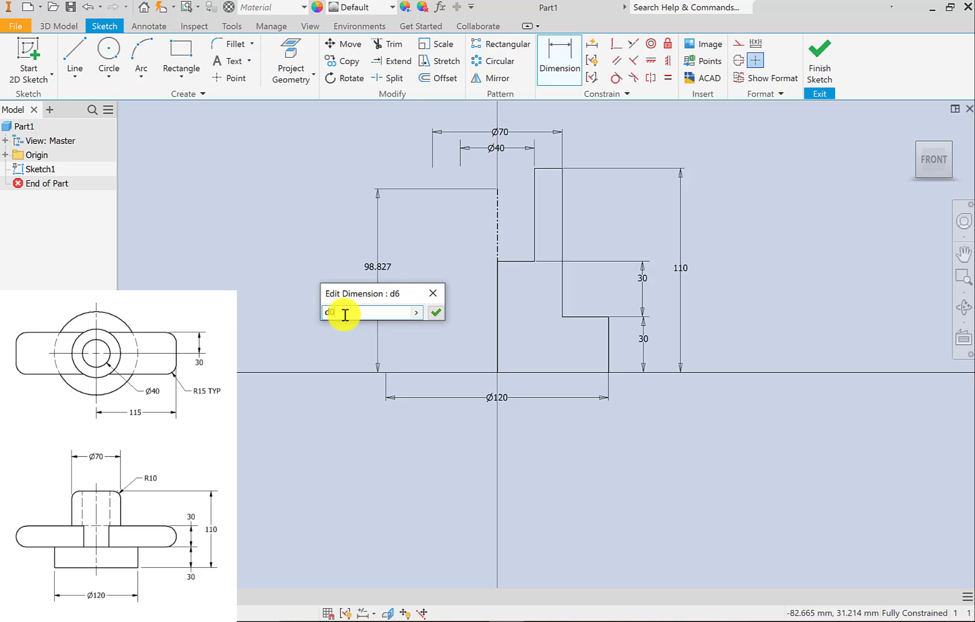
pyautogui.moveTo(346, 314); pyautogui.dragTo(311, 319)
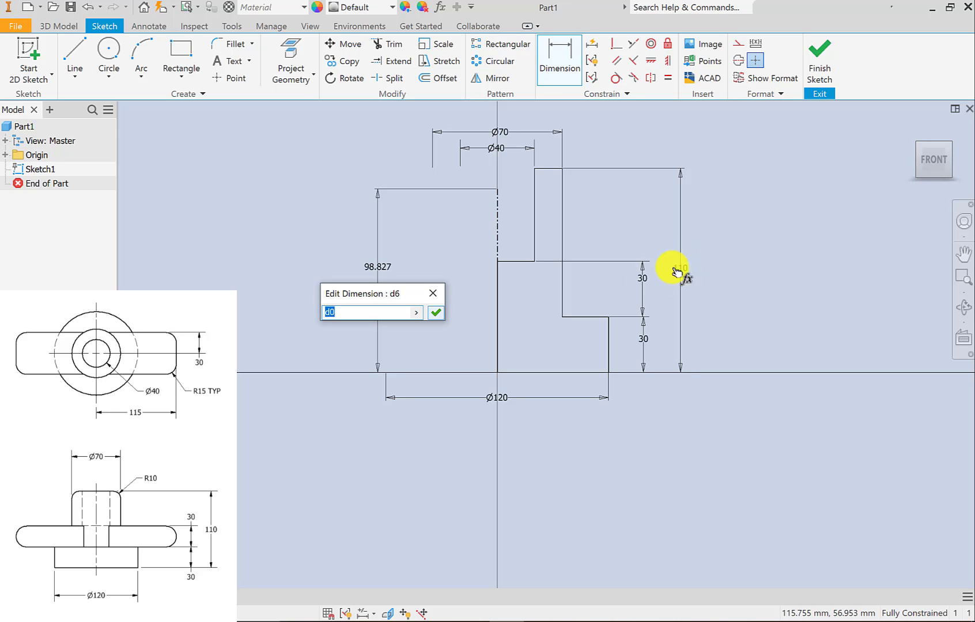
pyautogui.click(689, 280)
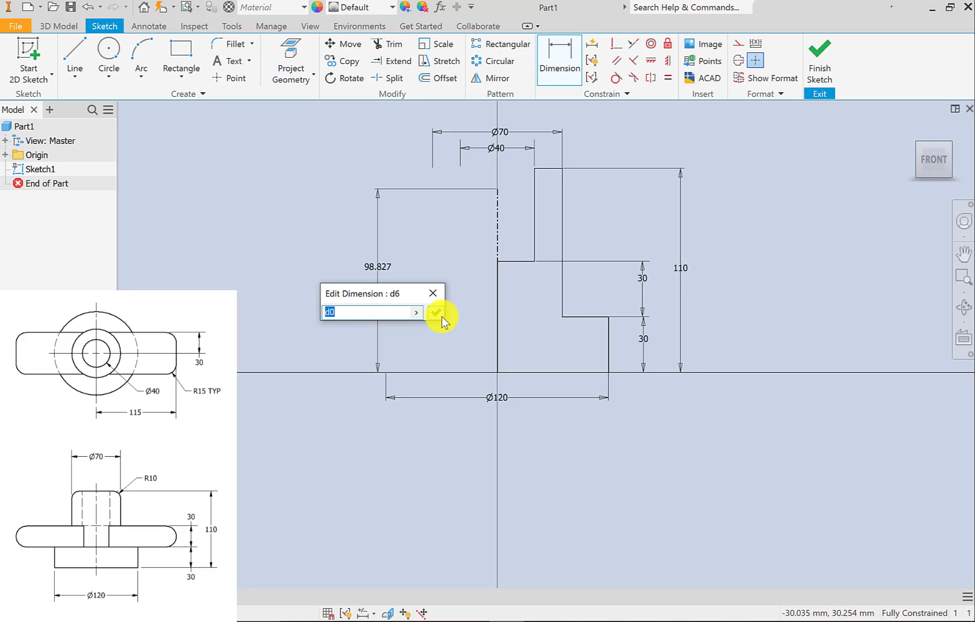
pyautogui.click(441, 316)
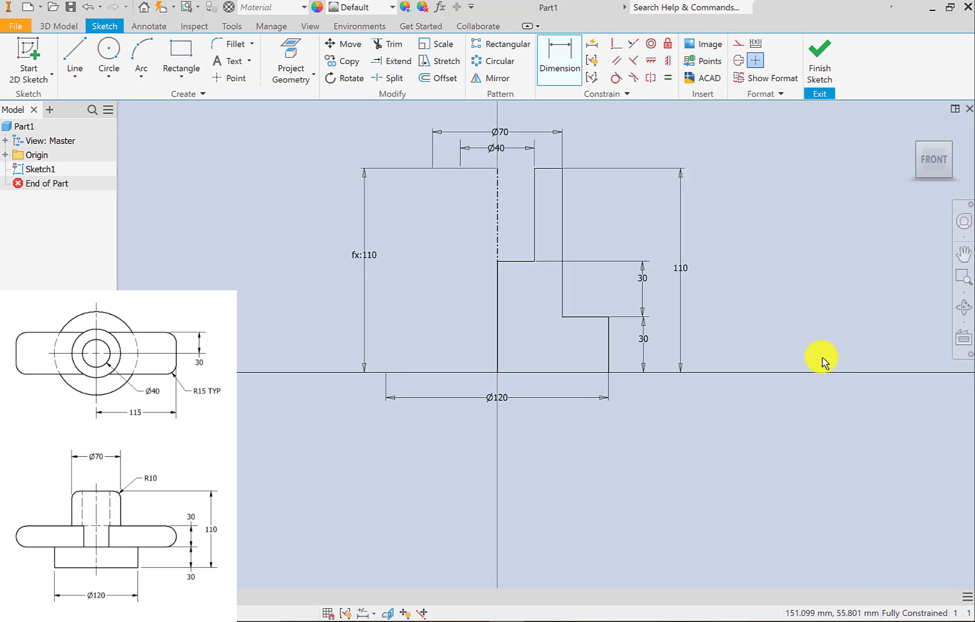
# Finish the profile sketch and revolve it a full 360 degrees about the centerline into a solid.
pyautogui.click(817, 65)
pyautogui.scroll(-3, 447, 297)
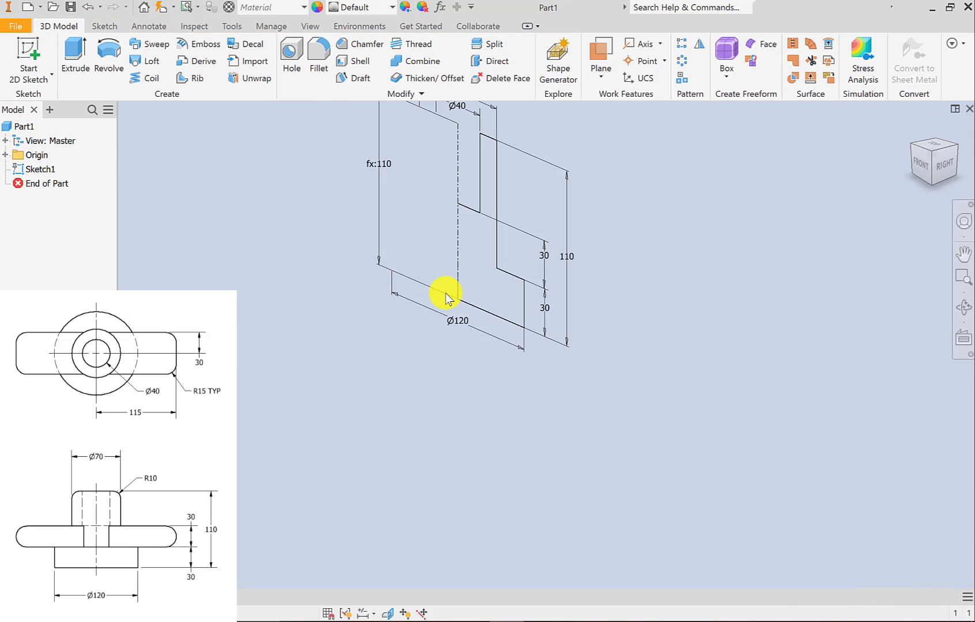
pyautogui.scroll(-2, 461, 337)
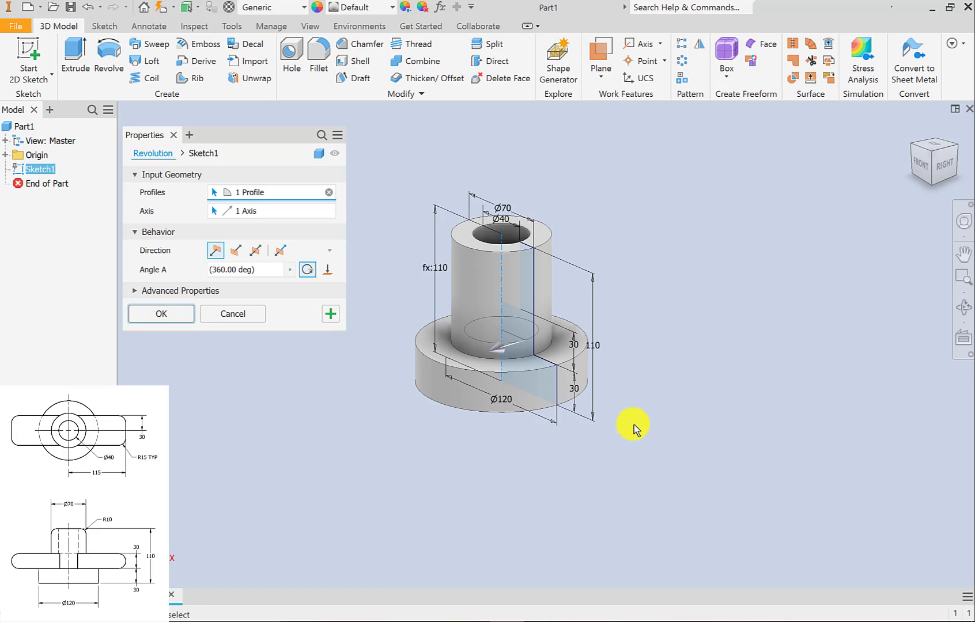
pyautogui.scroll(2, 682, 408)
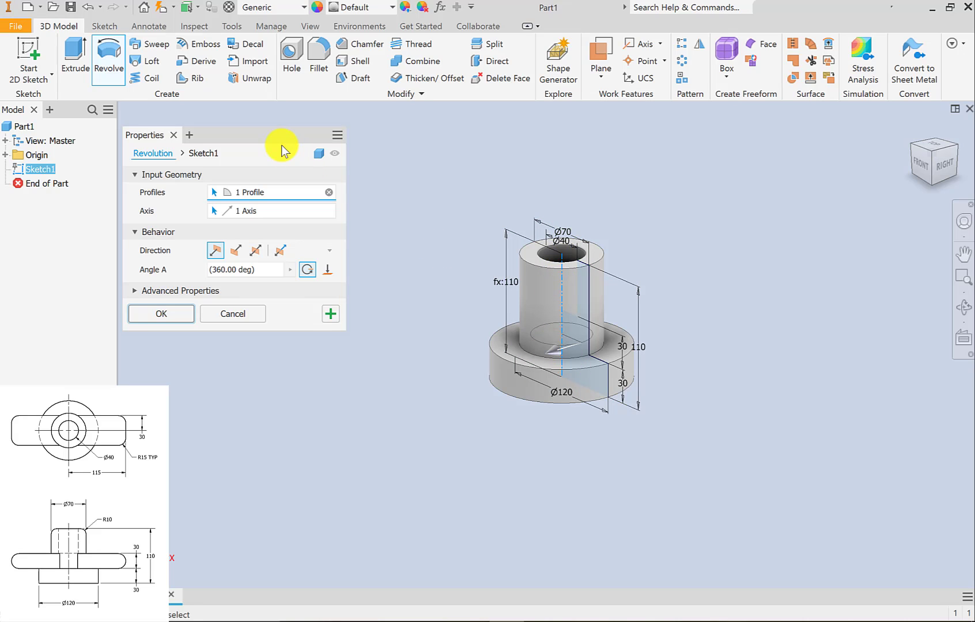
pyautogui.moveTo(282, 147); pyautogui.dragTo(336, 202)
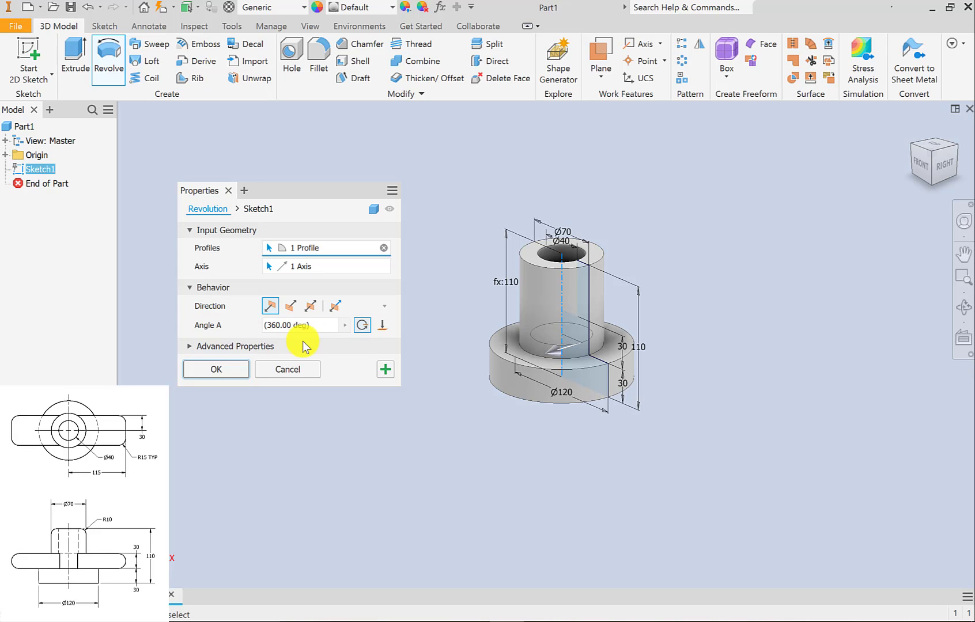
pyautogui.click(244, 326)
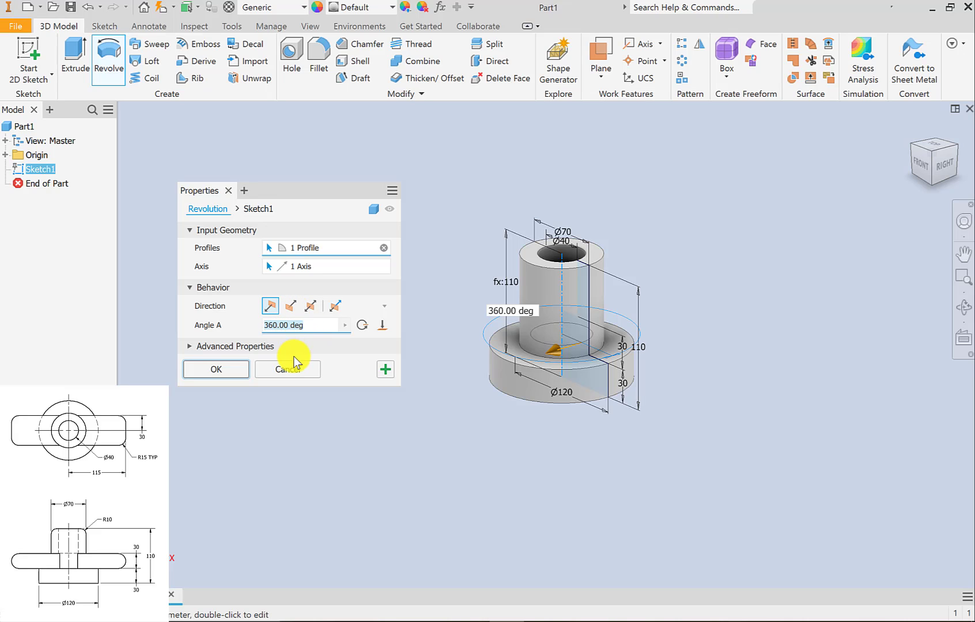
pyautogui.click(228, 367)
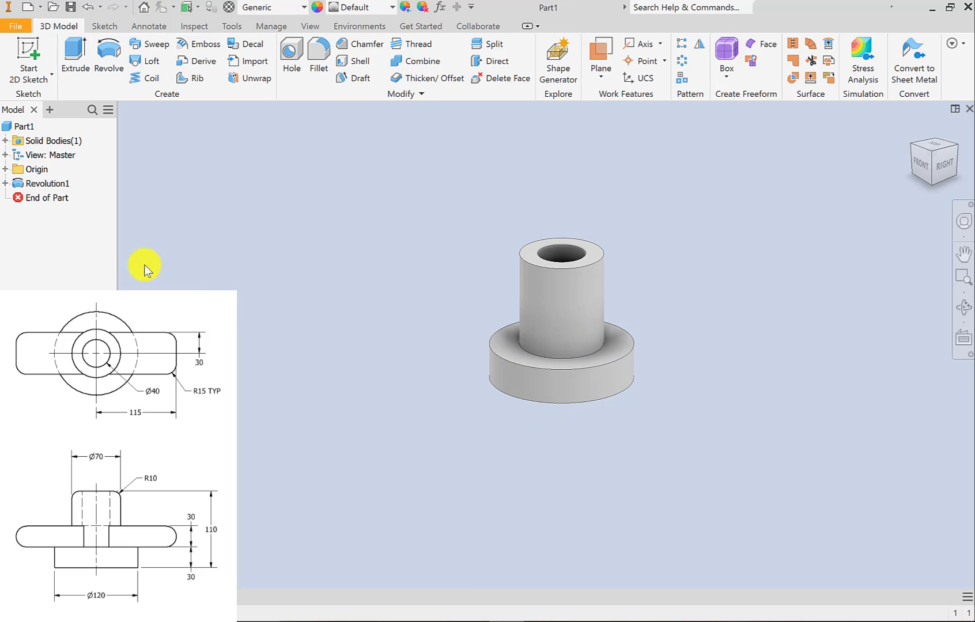
# Rename the revolve feature as Base Revolution.
pyautogui.click(48, 189)
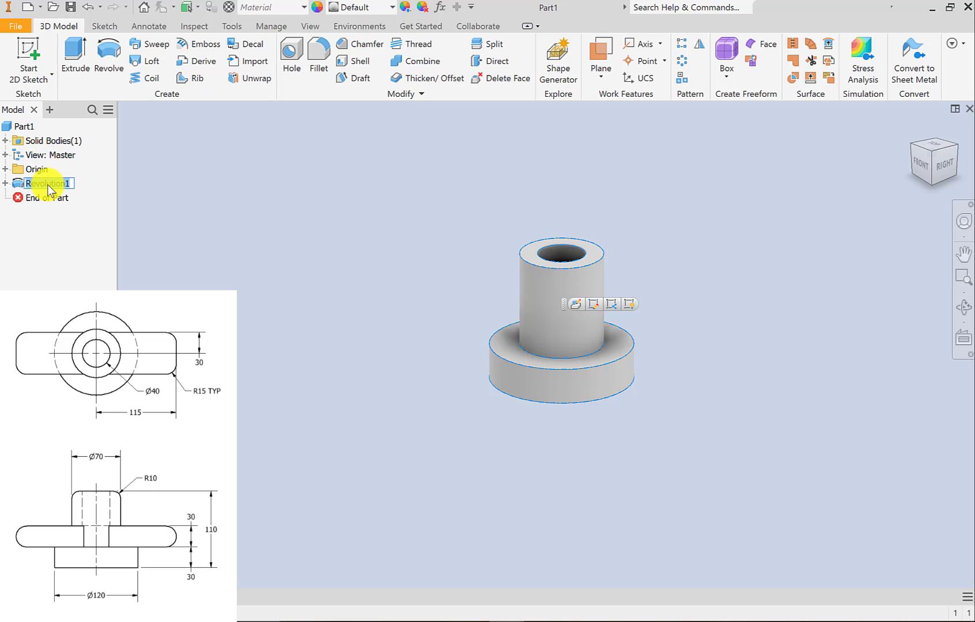
pyautogui.write('Base Revolution')
pyautogui.click(336, 325)
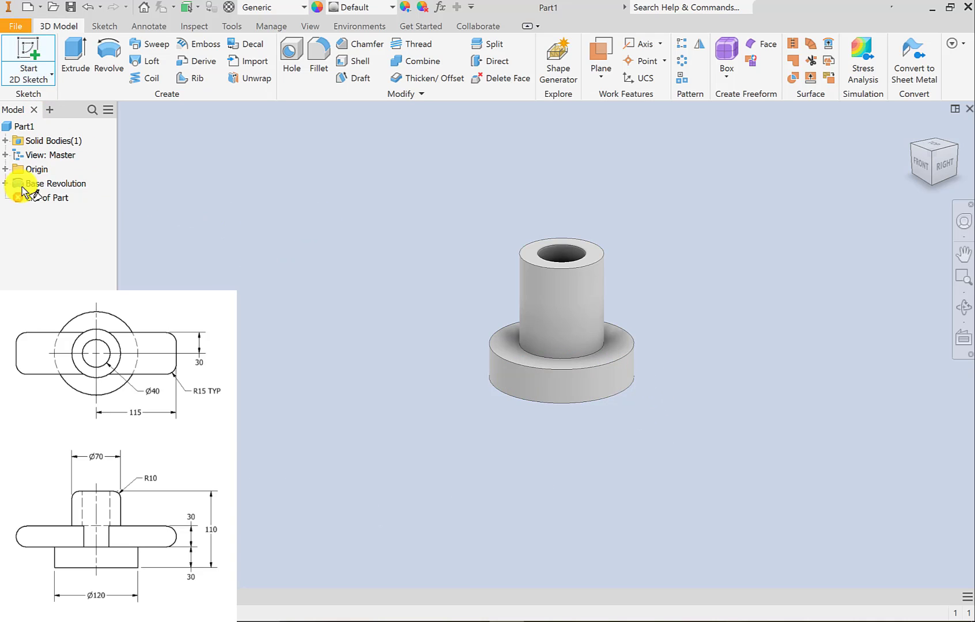
# Create a sketch on the base flange's upper ring face and draw a center rectangle about 50 mm wide from the origin, longer than the flange.
pyautogui.click(7, 170)
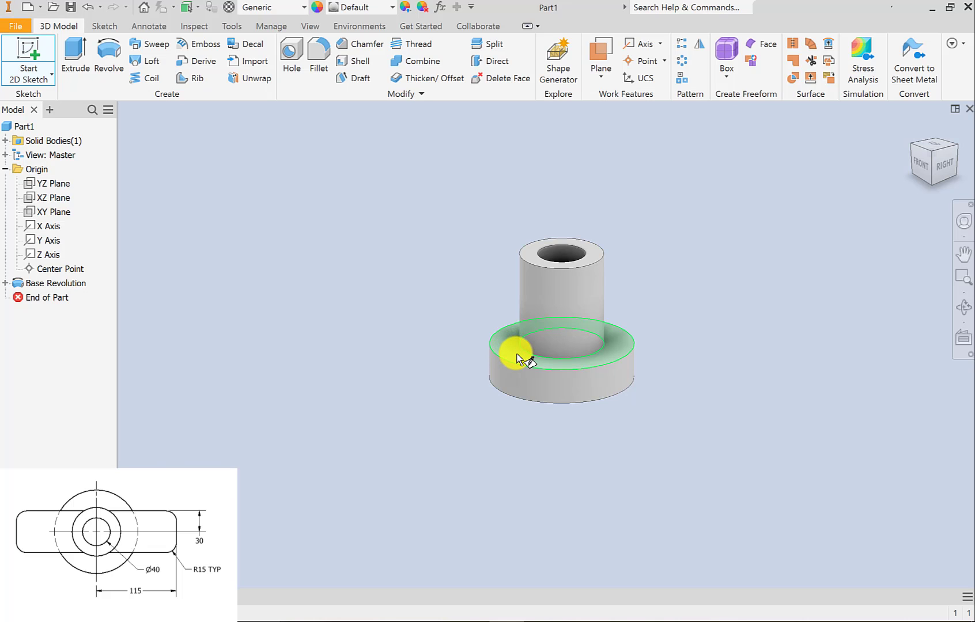
pyautogui.click(517, 358)
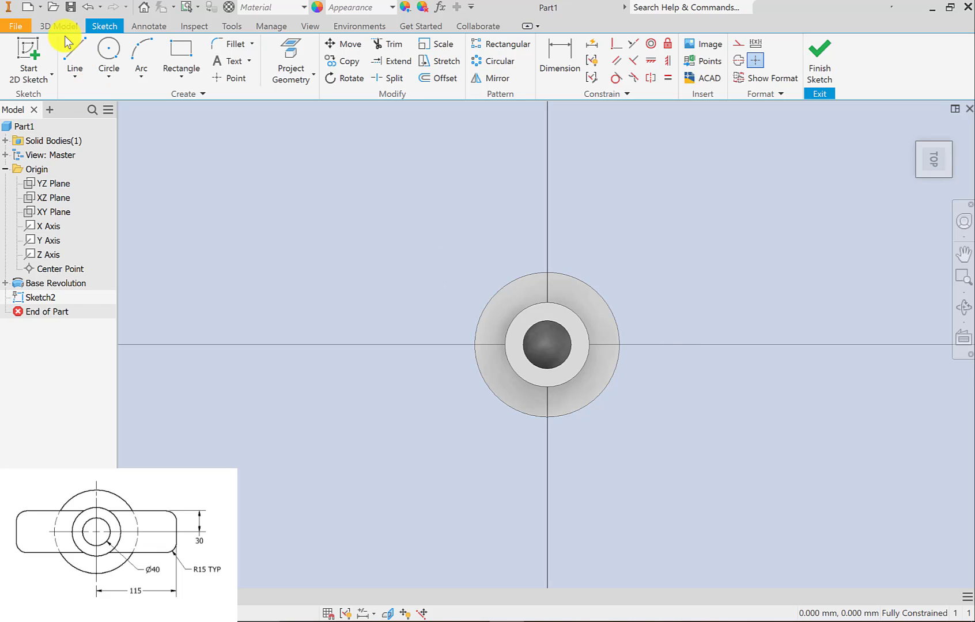
pyautogui.click(183, 79)
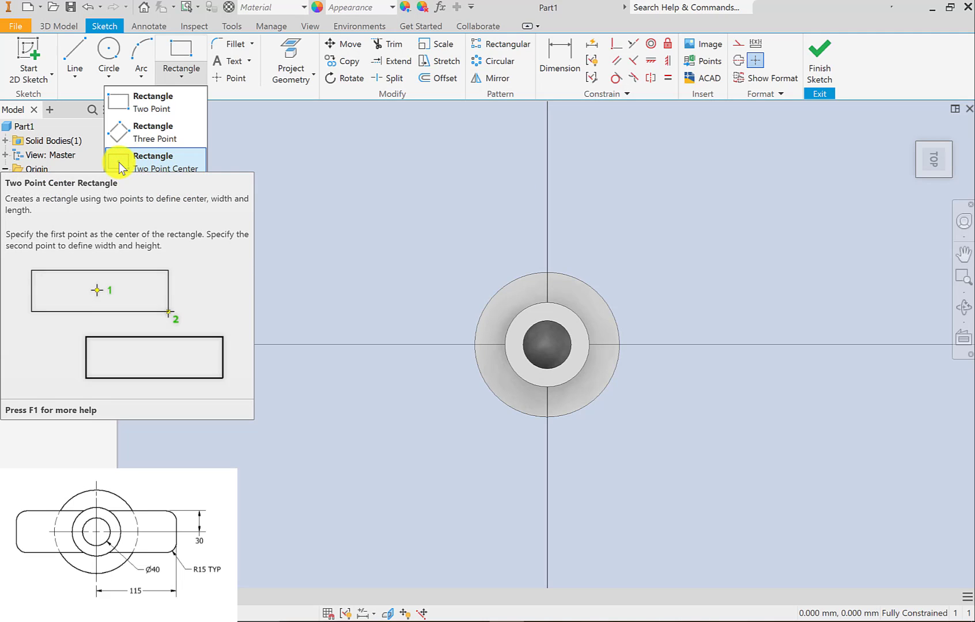
pyautogui.click(153, 164)
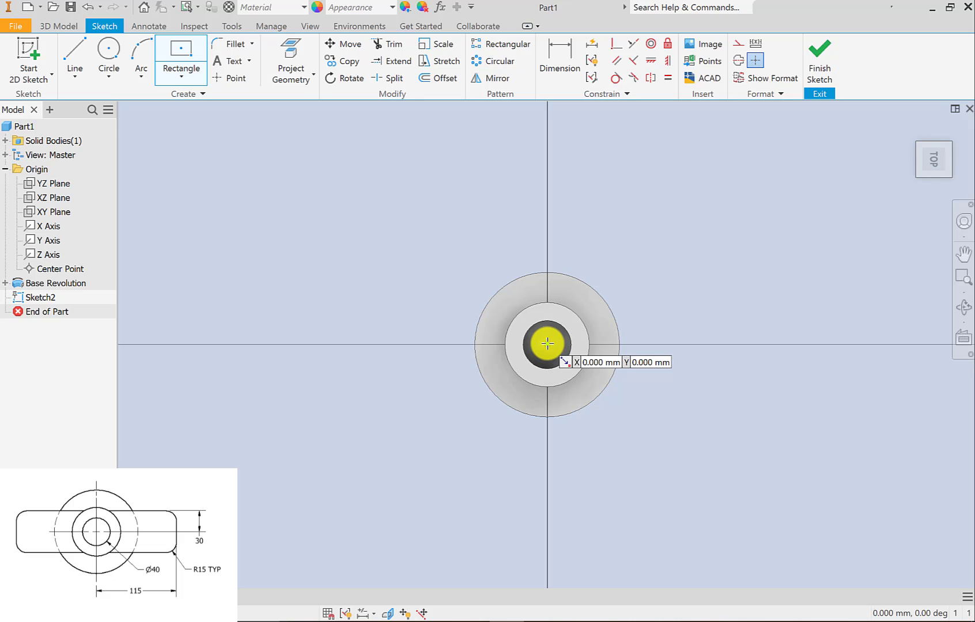
pyautogui.click(547, 344)
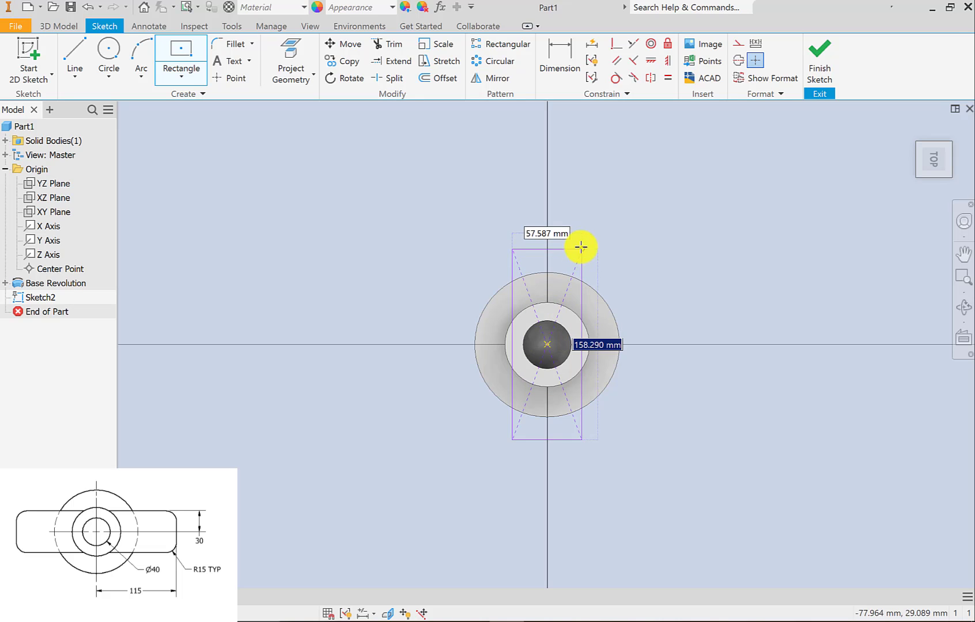
pyautogui.click(577, 223)
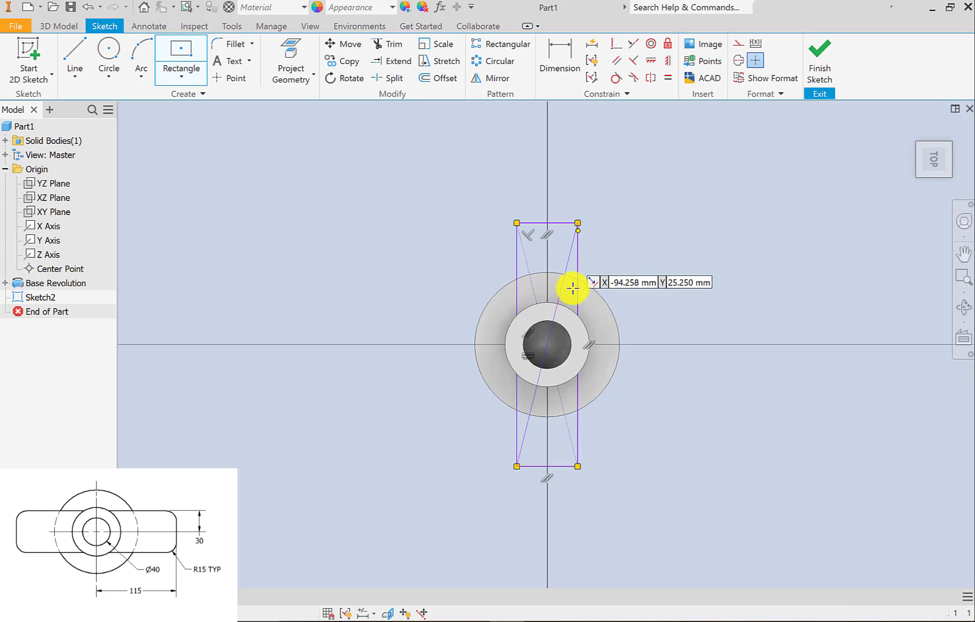
pyautogui.rightClick(658, 262)
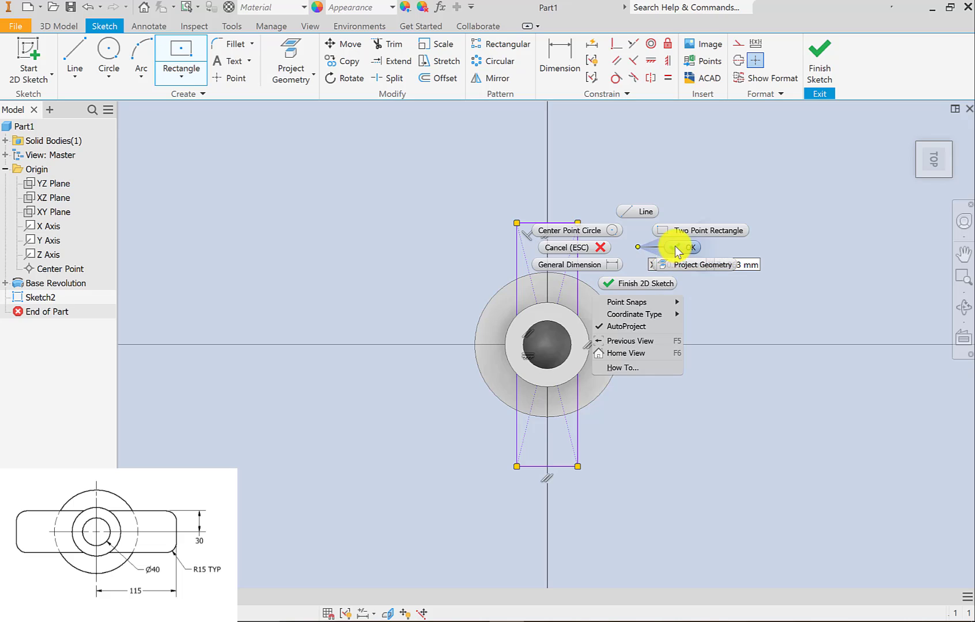
pyautogui.click(675, 246)
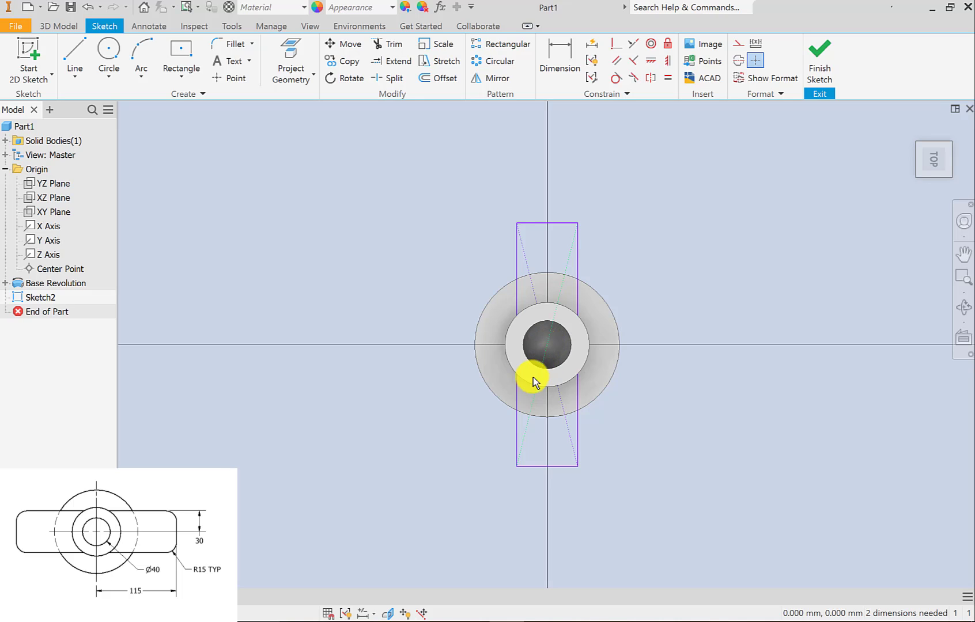
# Dimension the distance from the origin to the rectangle's long side as 30 mm.
pyautogui.click(525, 358)
pyautogui.press('d')
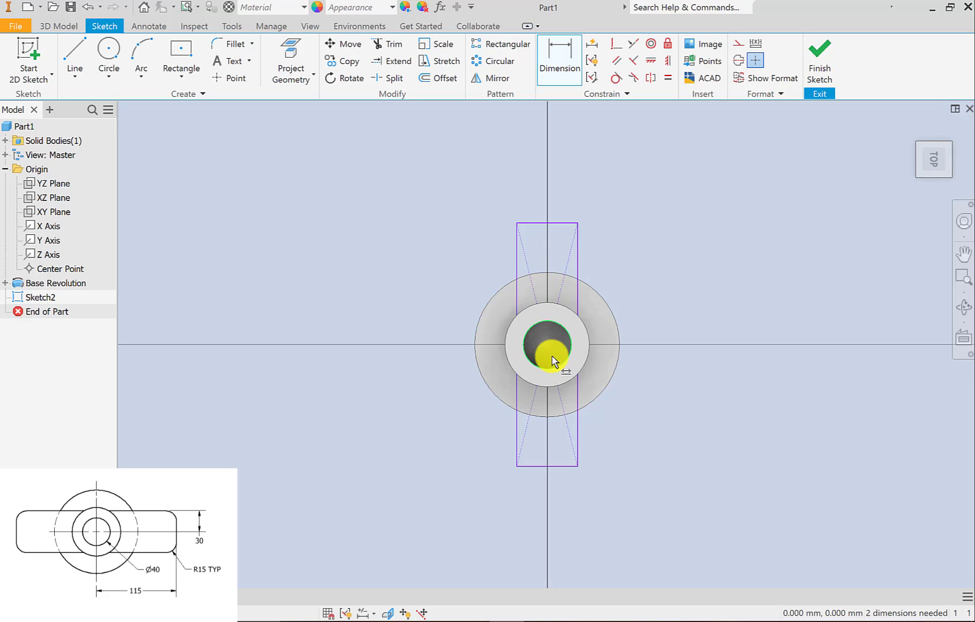
pyautogui.click(577, 440)
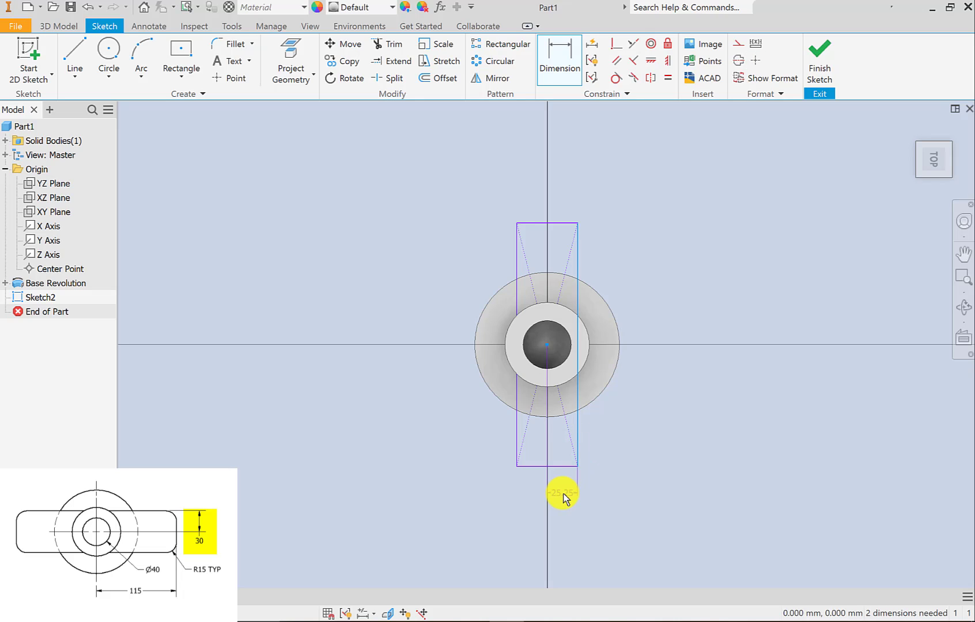
pyautogui.click(563, 494)
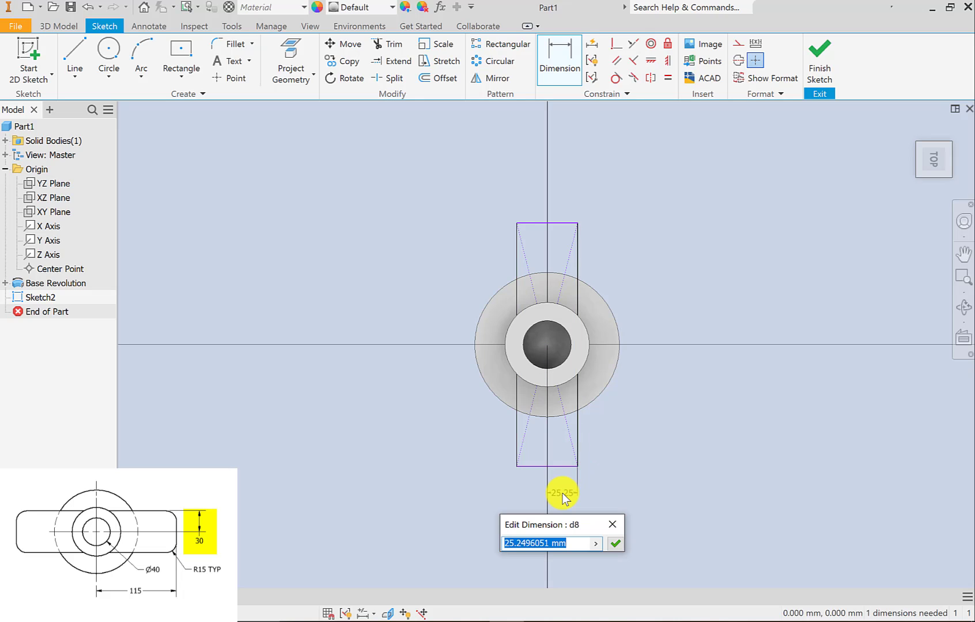
pyautogui.press('Return')
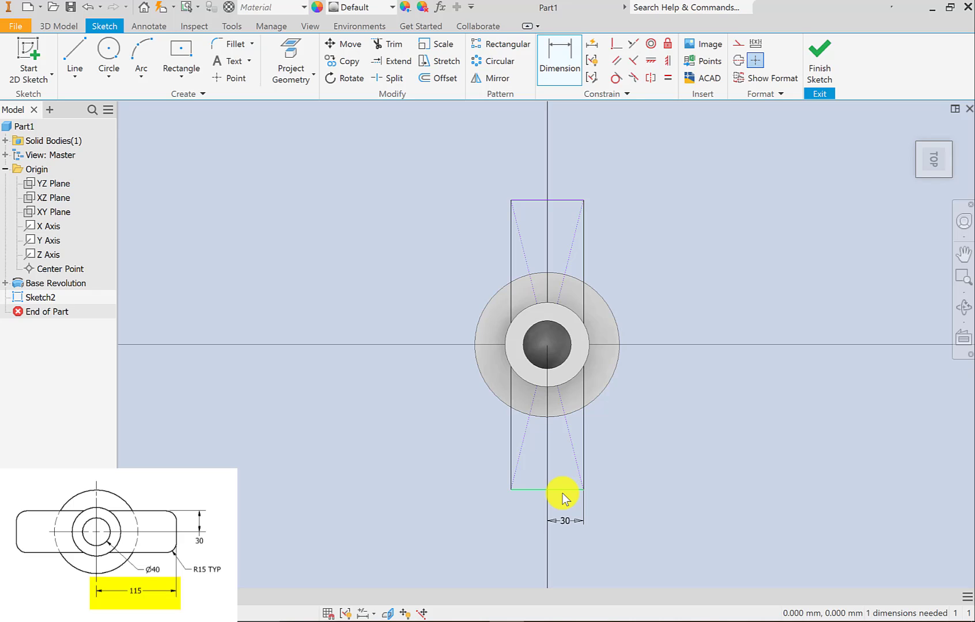
# Dimension the distance from the origin to the rectangle's short side as 115 mm and finish the sketch.
pyautogui.click(545, 345)
pyautogui.click(536, 490)
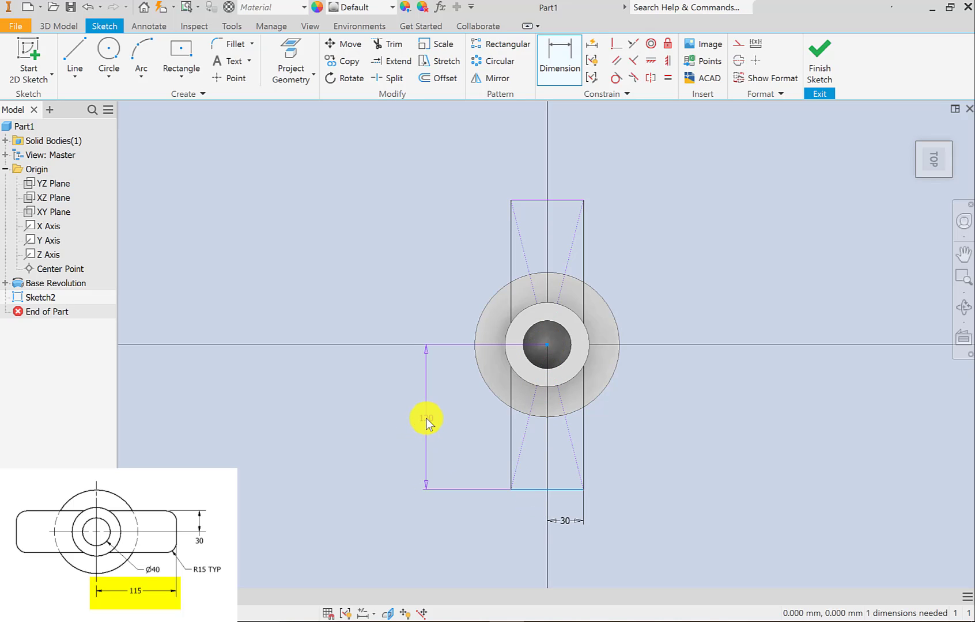
pyautogui.click(425, 418)
pyautogui.write('115')
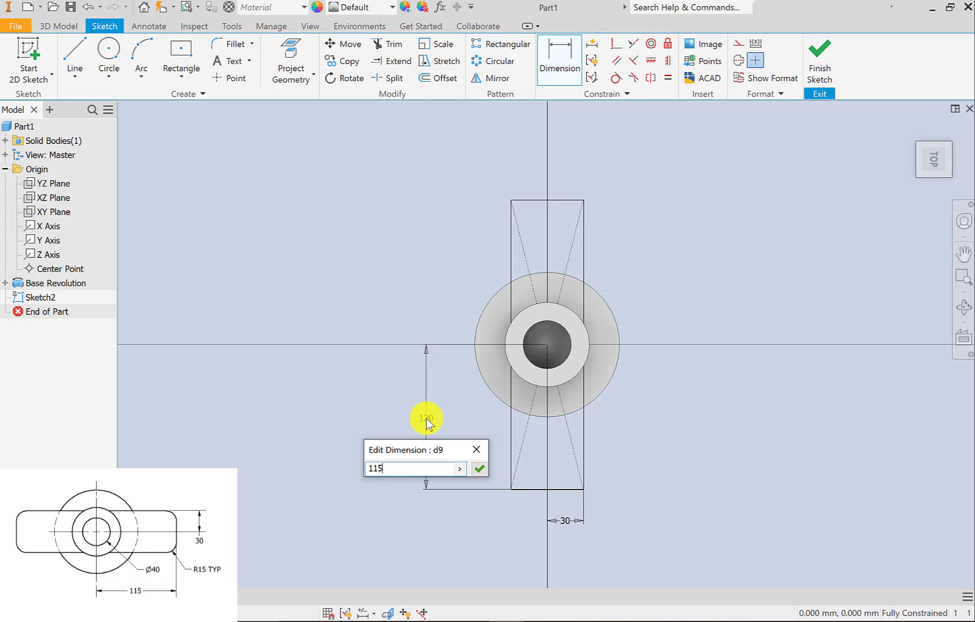
pyautogui.press('Return')
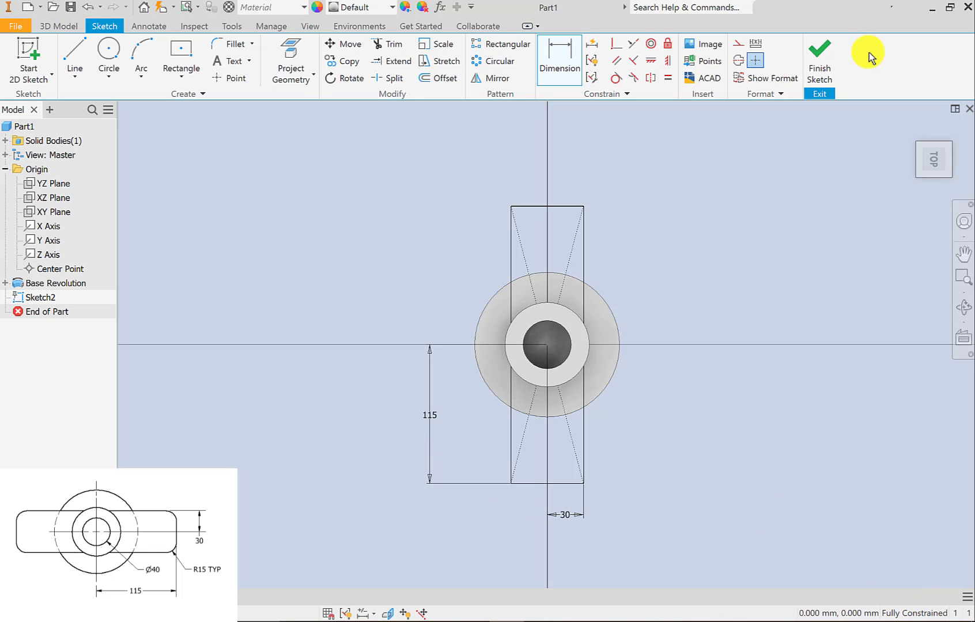
pyautogui.click(821, 61)
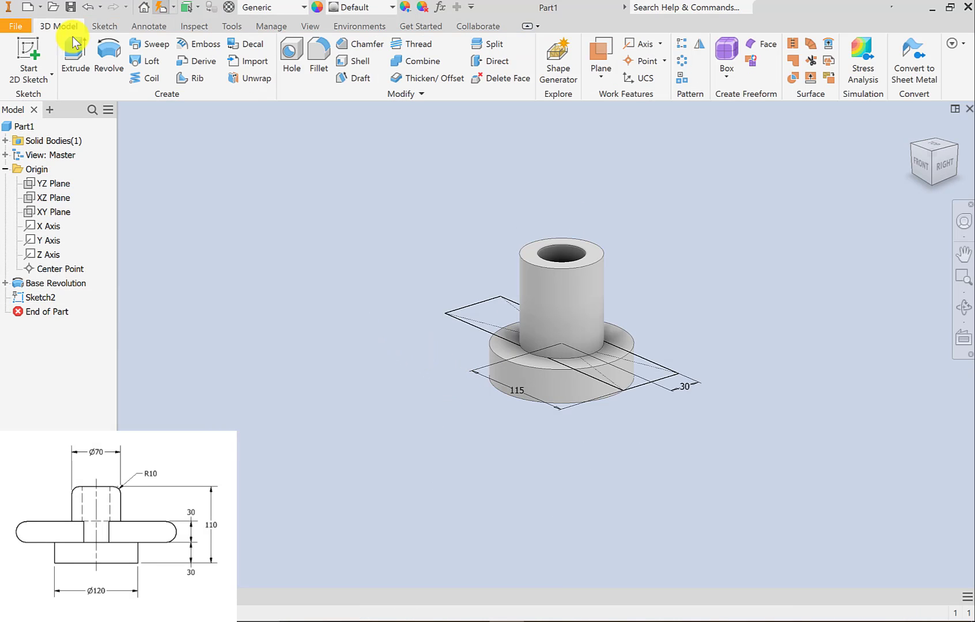
# Extrude the rectangle 30 mm upward from the flange face, joined to the revolved body.
pyautogui.click(73, 51)
pyautogui.click(528, 415)
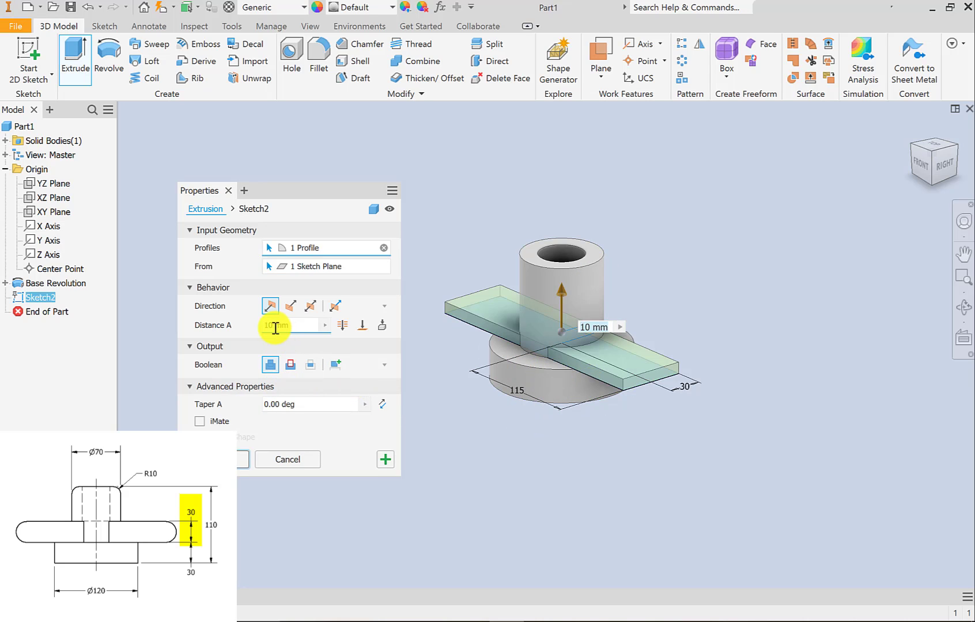
pyautogui.write('30')
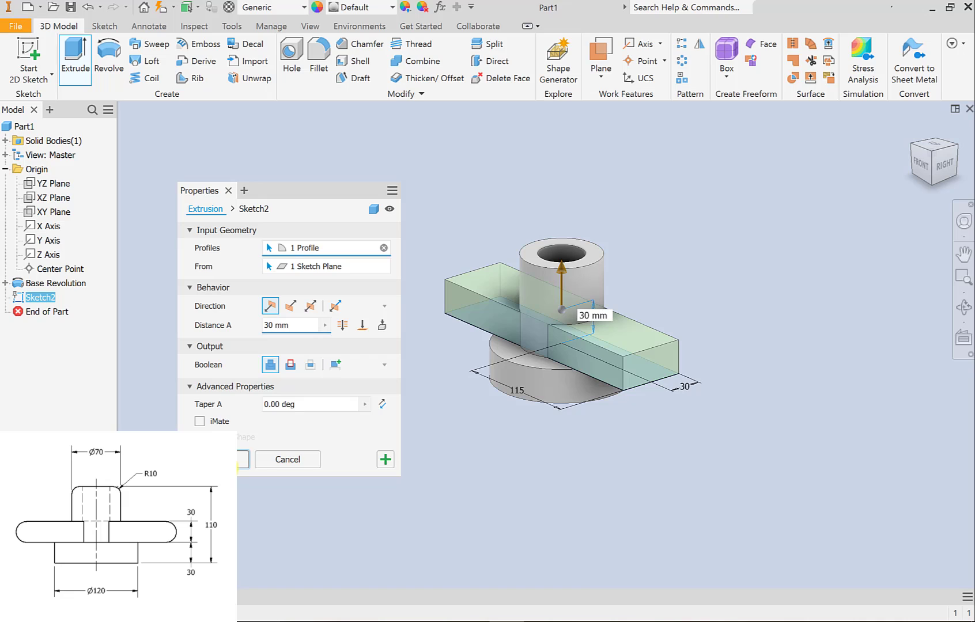
pyautogui.click(240, 459)
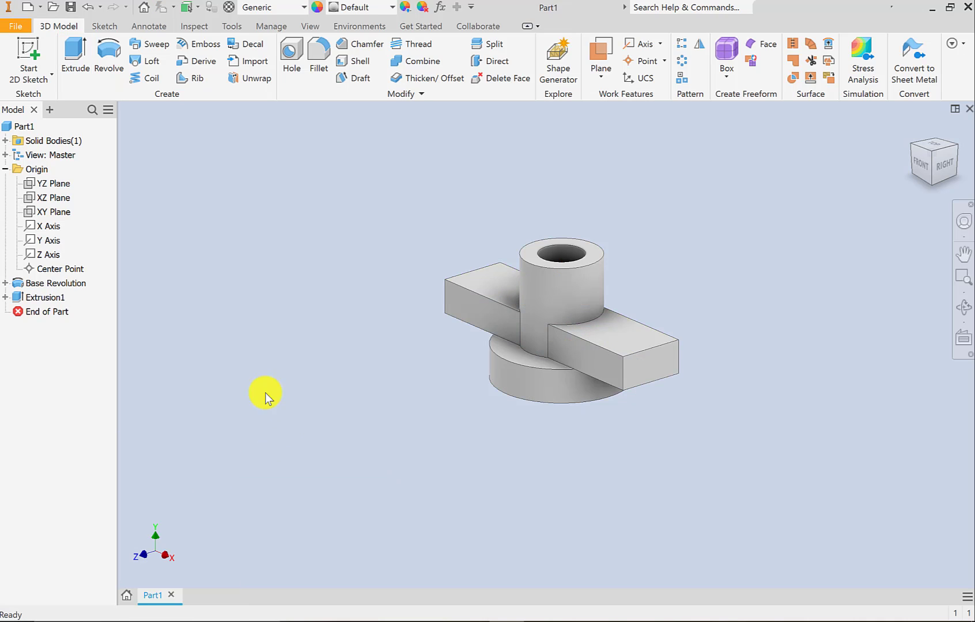
# Rename the extrude feature as Rectangular Extrusion.
pyautogui.click(61, 297)
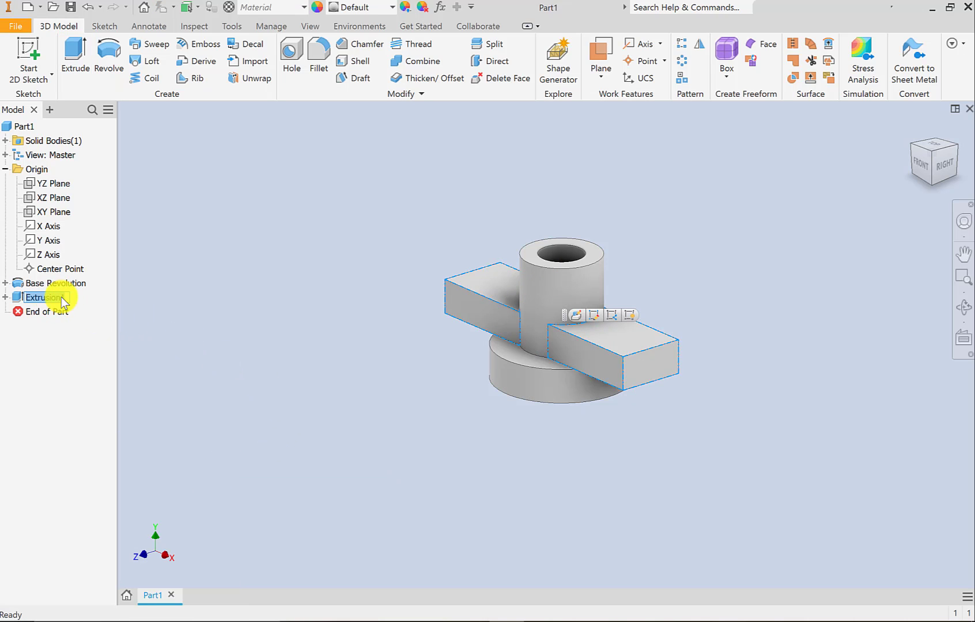
pyautogui.write('Rectangular Extrusion')
pyautogui.press('Return')
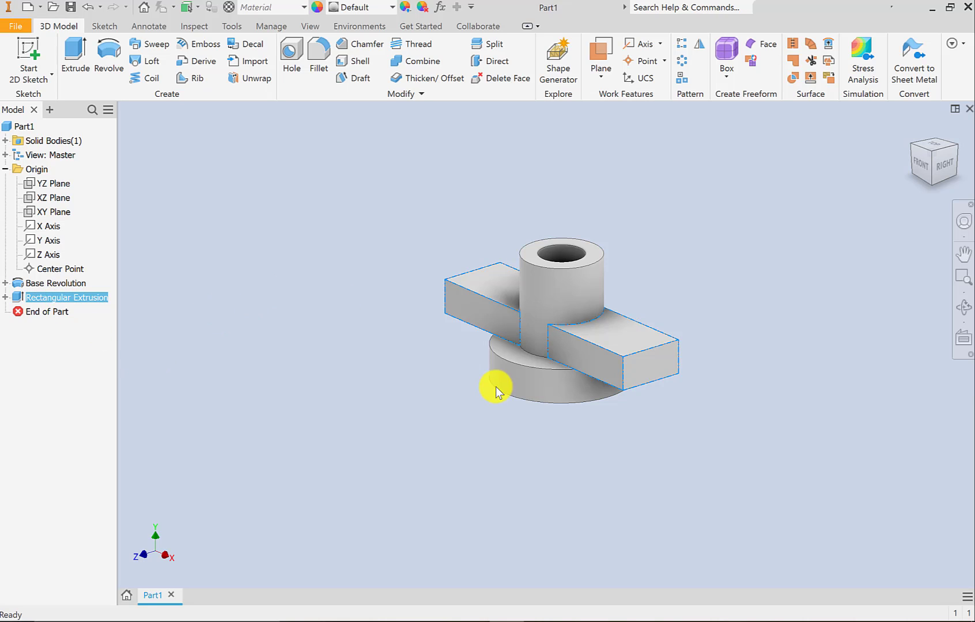
pyautogui.click(456, 401)
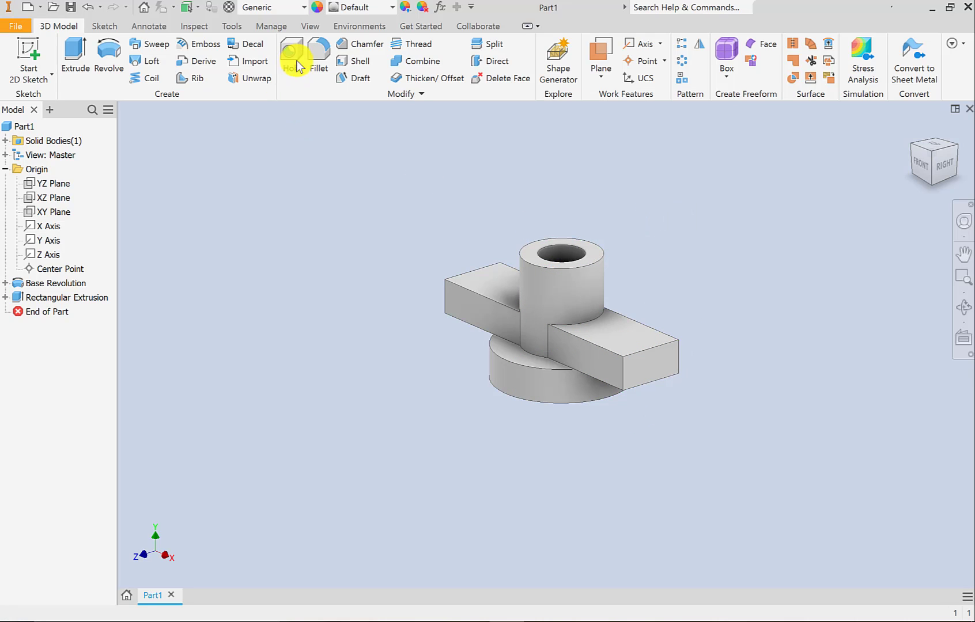
# Fillet the cylinder's outer top edge with a 10 mm radius, keeping the Fillet command open.
pyautogui.click(321, 47)
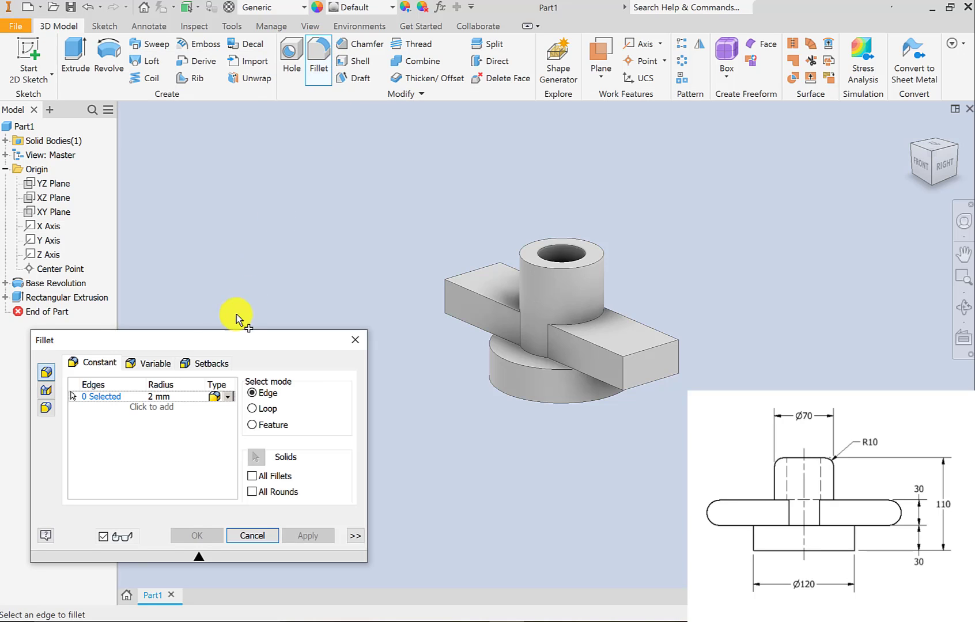
pyautogui.click(156, 398)
pyautogui.write('10')
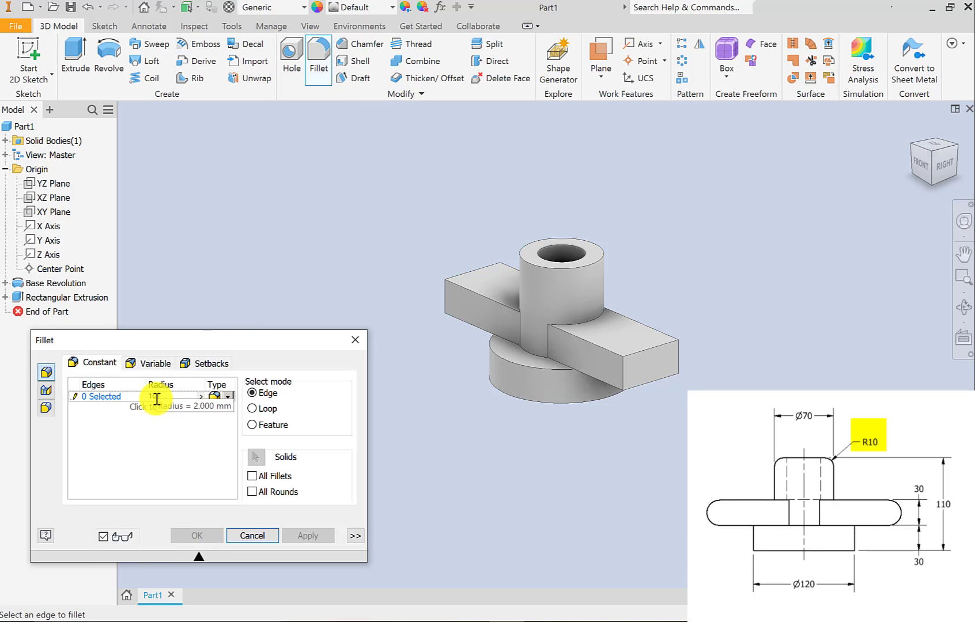
pyautogui.click(557, 268)
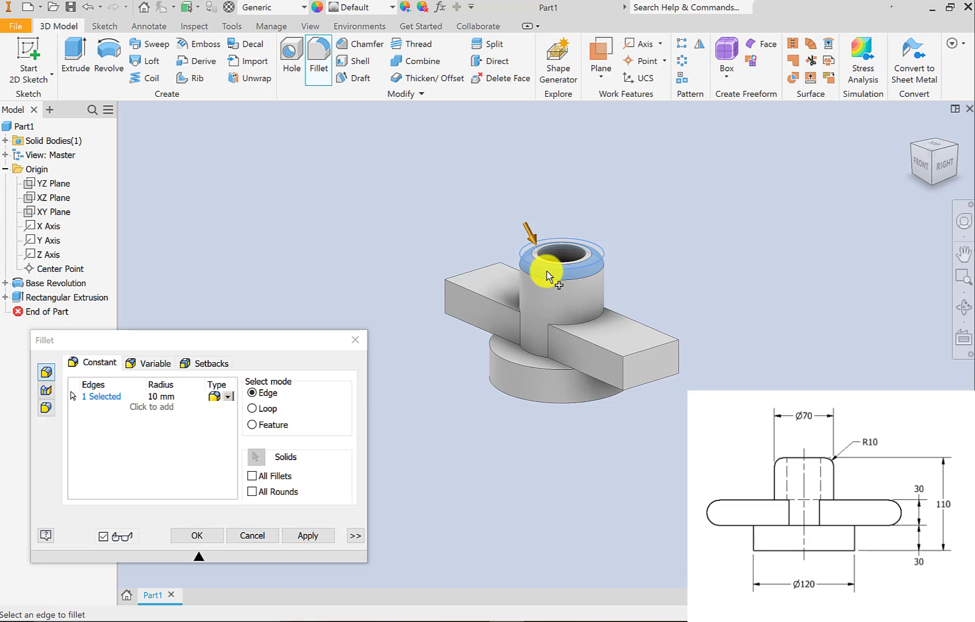
pyautogui.click(311, 536)
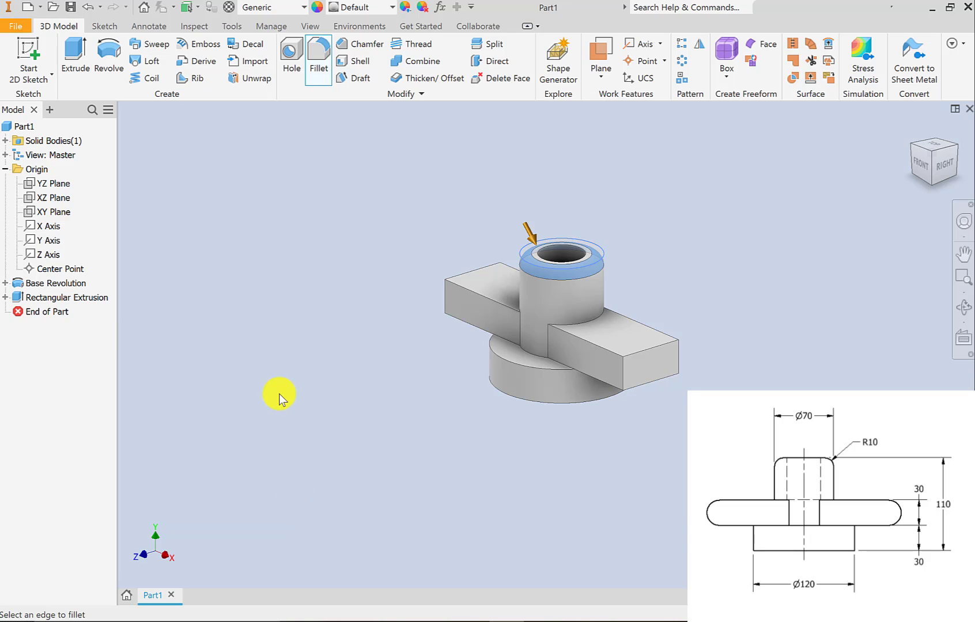
pyautogui.moveTo(246, 352); pyautogui.dragTo(336, 314)
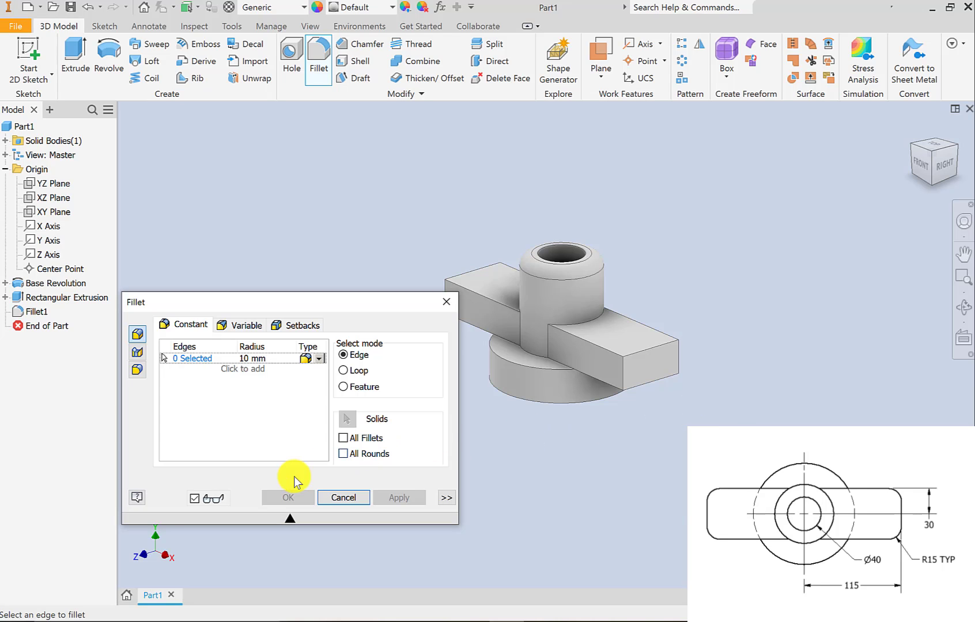
# Fillet the four edges of the crossbar's right-hand end face with a 15 mm radius and close the Fillet command.
pyautogui.click(656, 349)
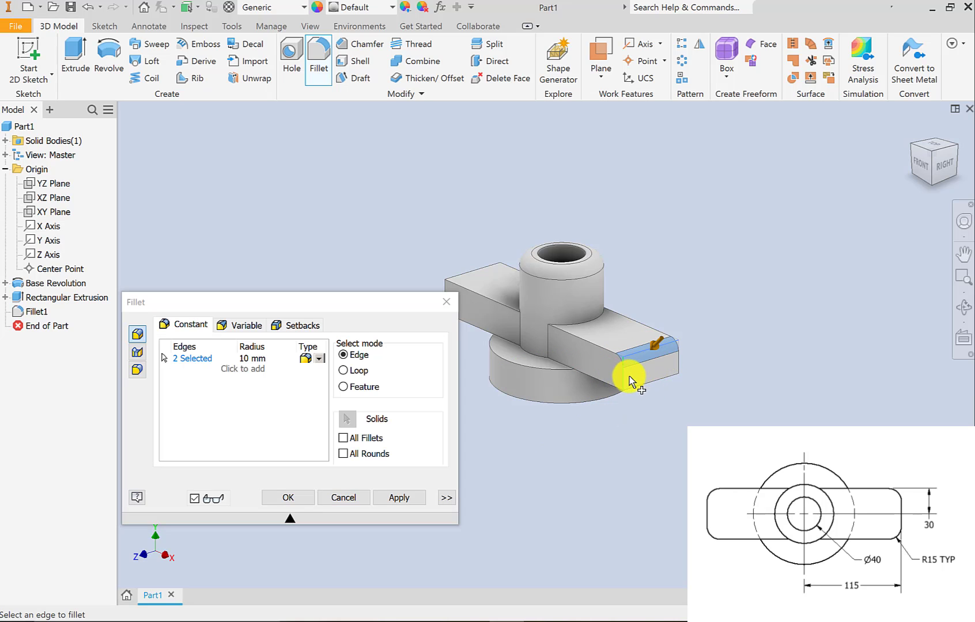
pyautogui.click(626, 376)
pyautogui.click(680, 358)
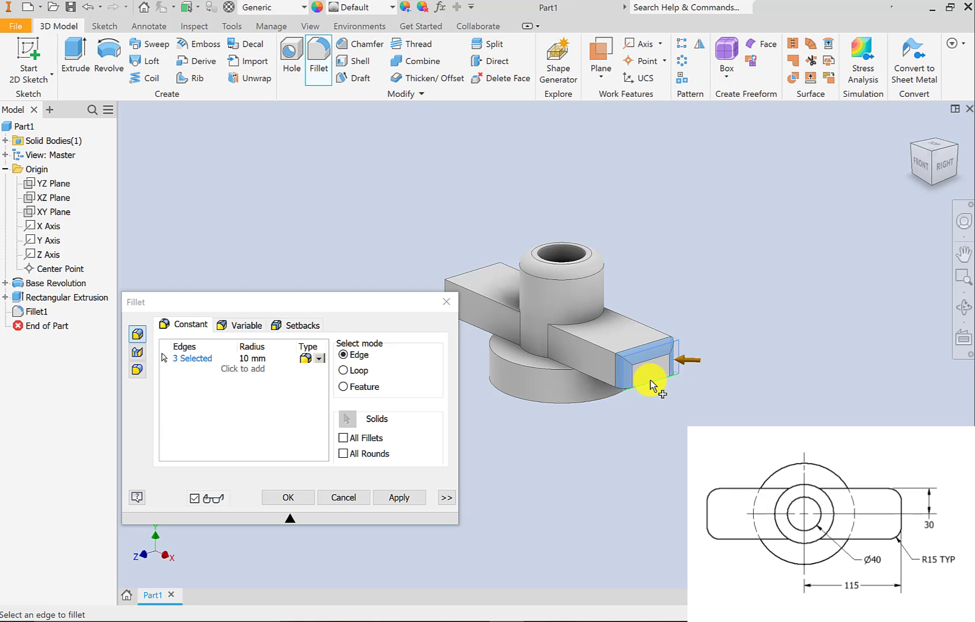
pyautogui.click(650, 382)
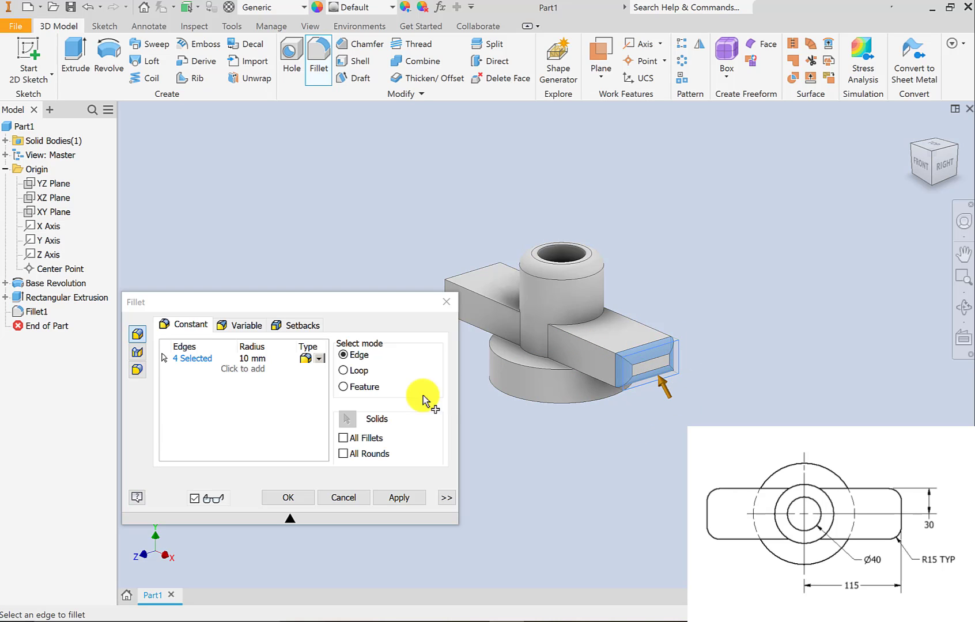
pyautogui.click(251, 363)
pyautogui.click(252, 358)
pyautogui.write('15')
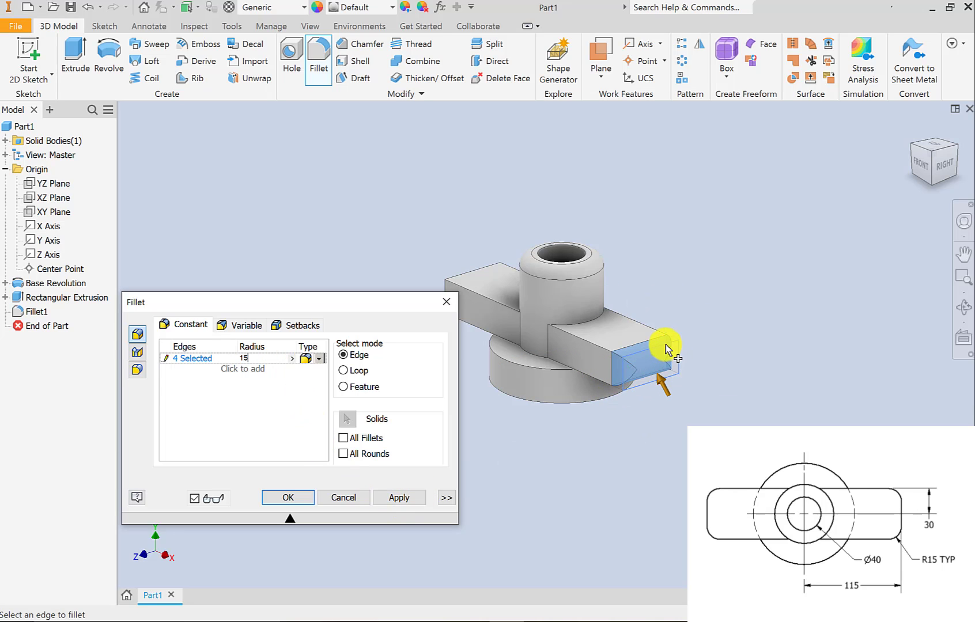
pyautogui.click(406, 499)
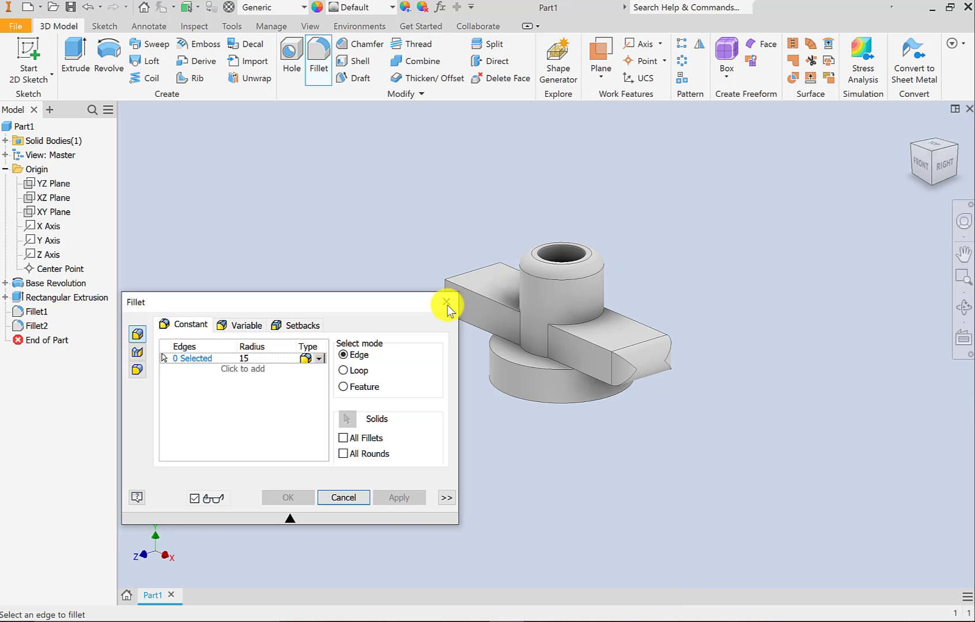
pyautogui.click(446, 302)
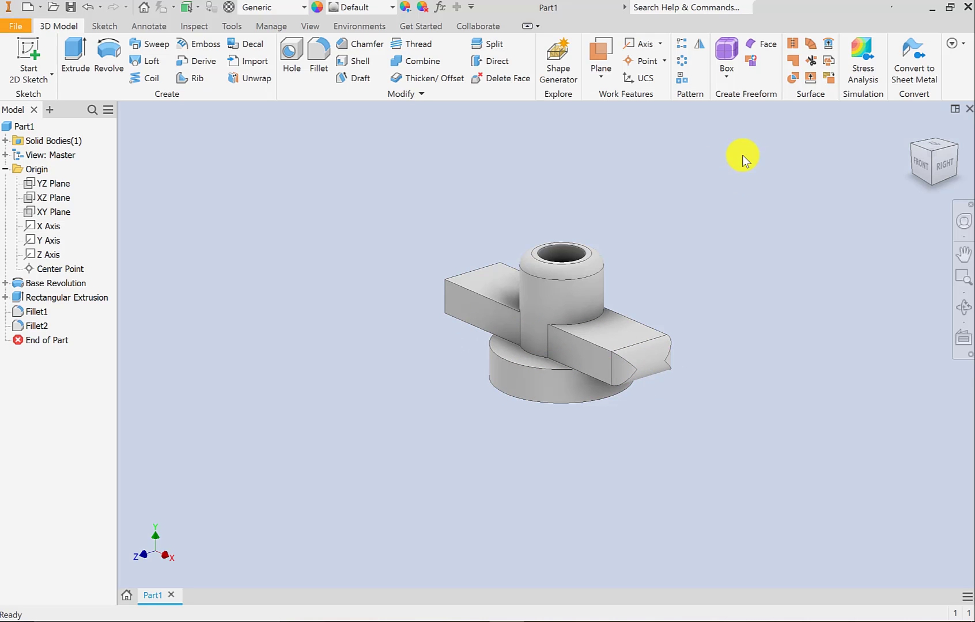
# Mirror the crossbar's end fillet about the YZ Plane onto the opposite end and inspect the part from both sides.
pyautogui.click(698, 46)
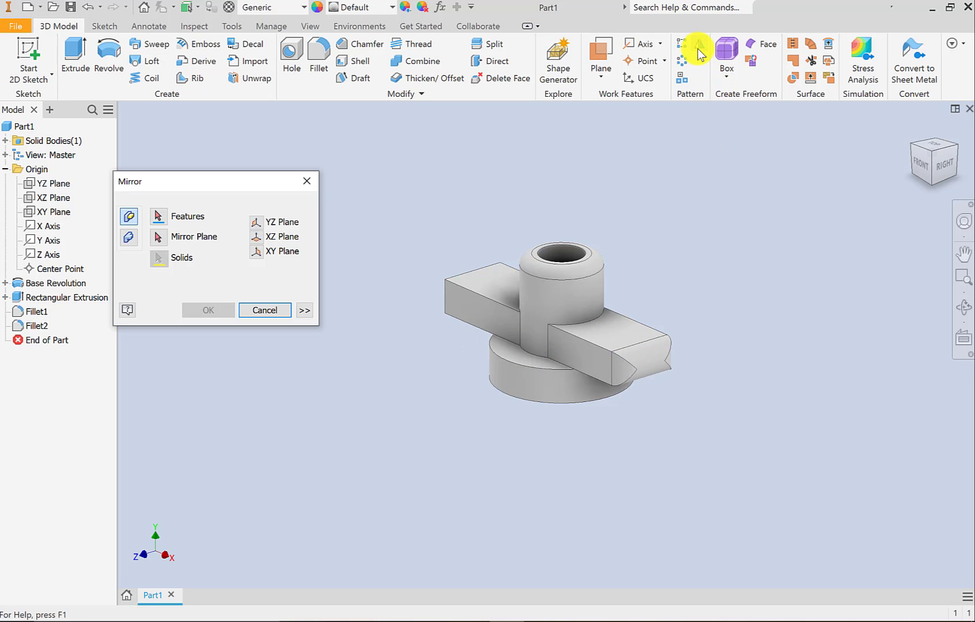
pyautogui.moveTo(220, 179); pyautogui.dragTo(289, 184)
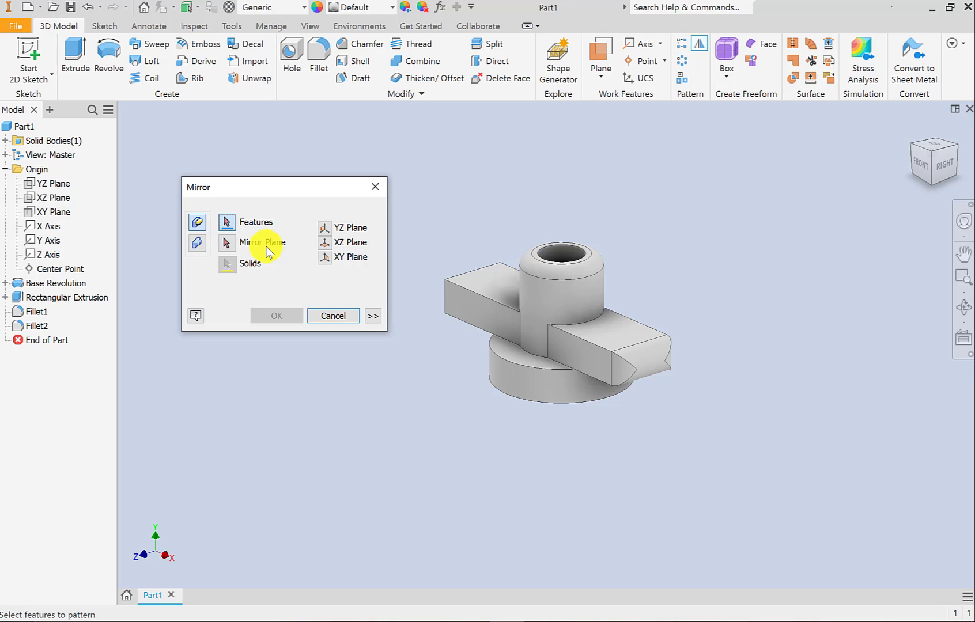
pyautogui.click(650, 369)
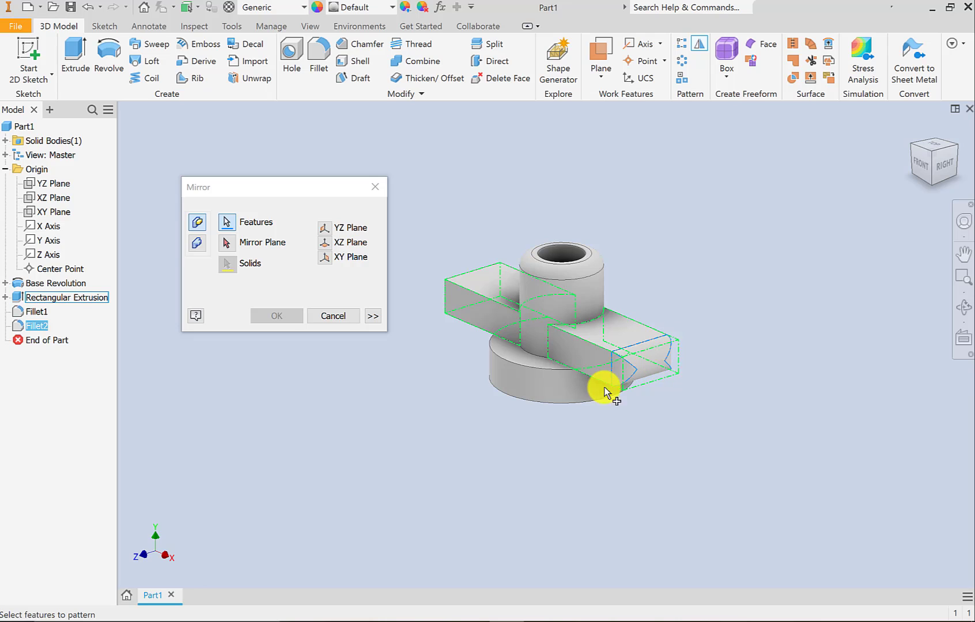
pyautogui.click(226, 245)
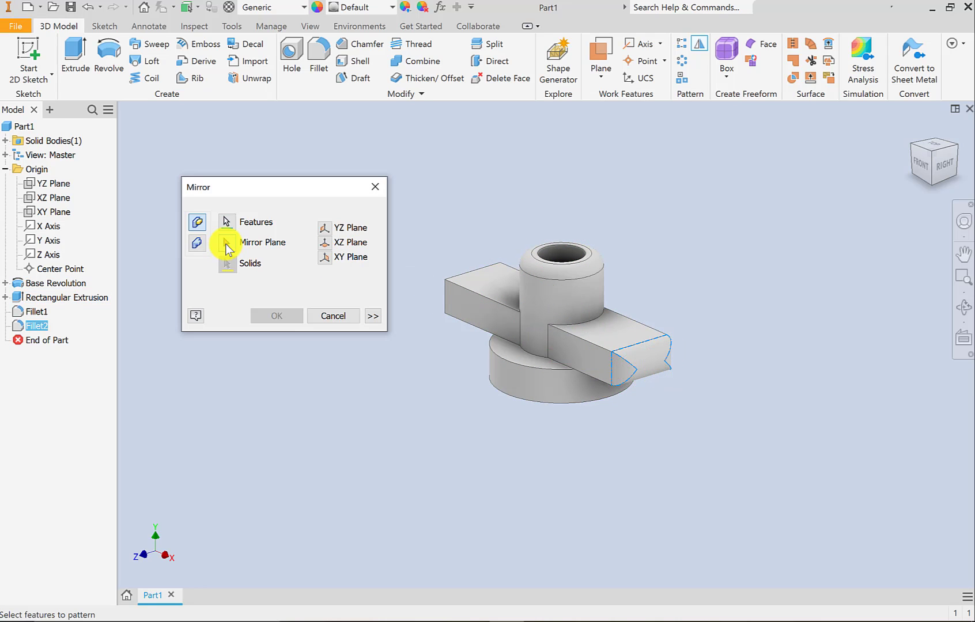
pyautogui.click(52, 184)
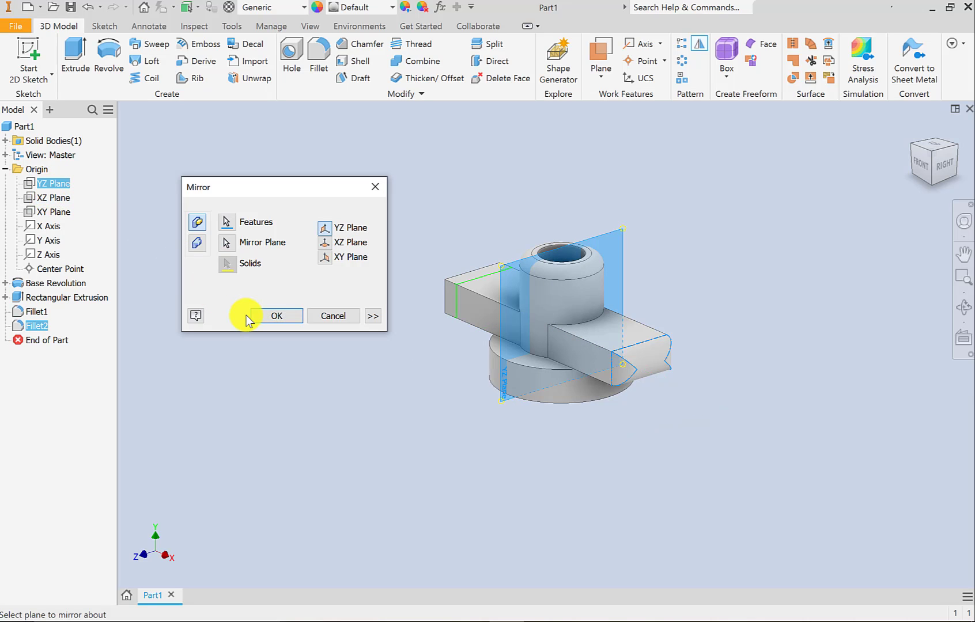
pyautogui.click(280, 315)
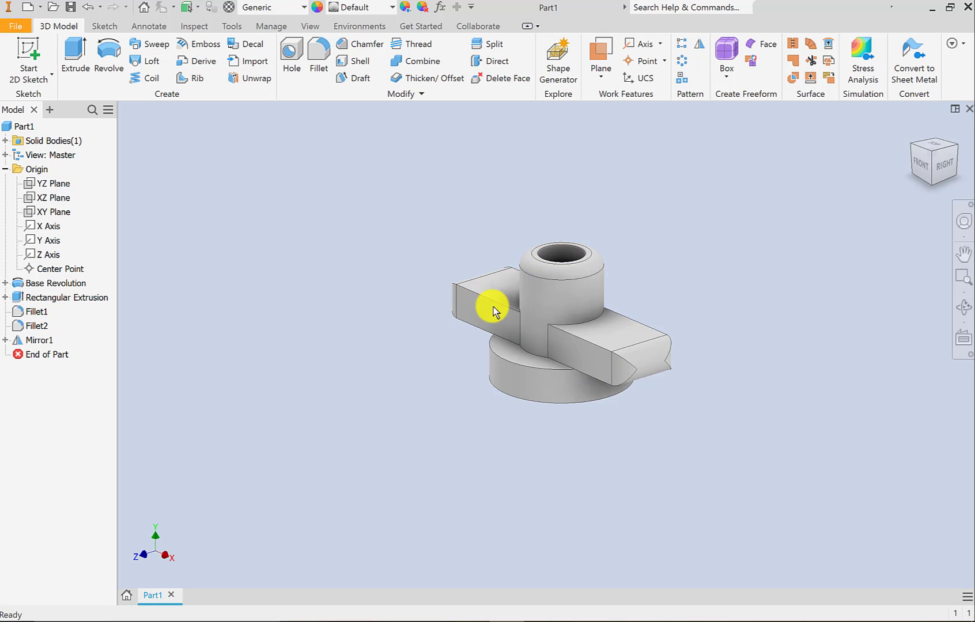
pyautogui.click(913, 146)
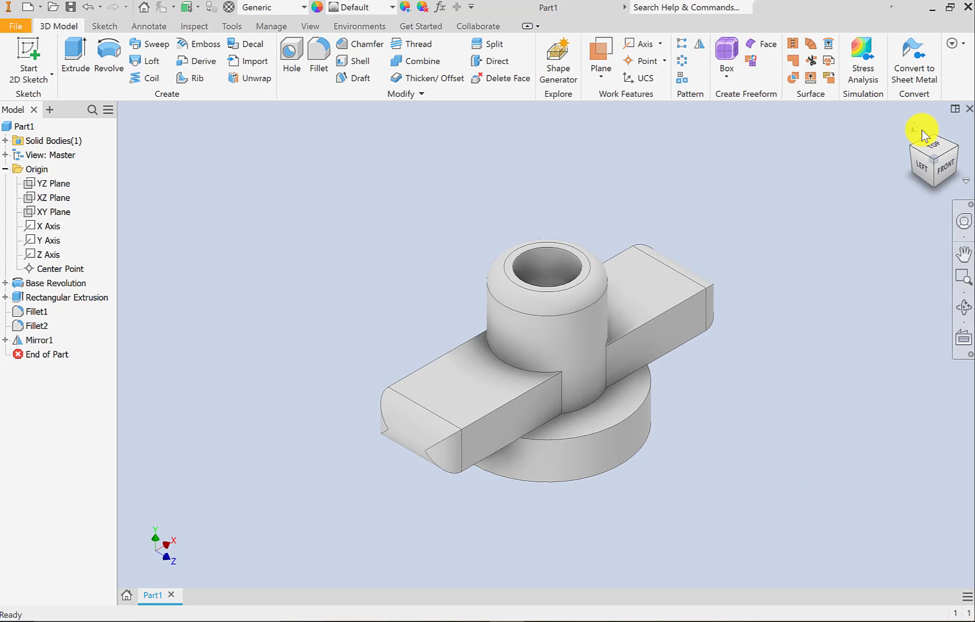
pyautogui.click(916, 125)
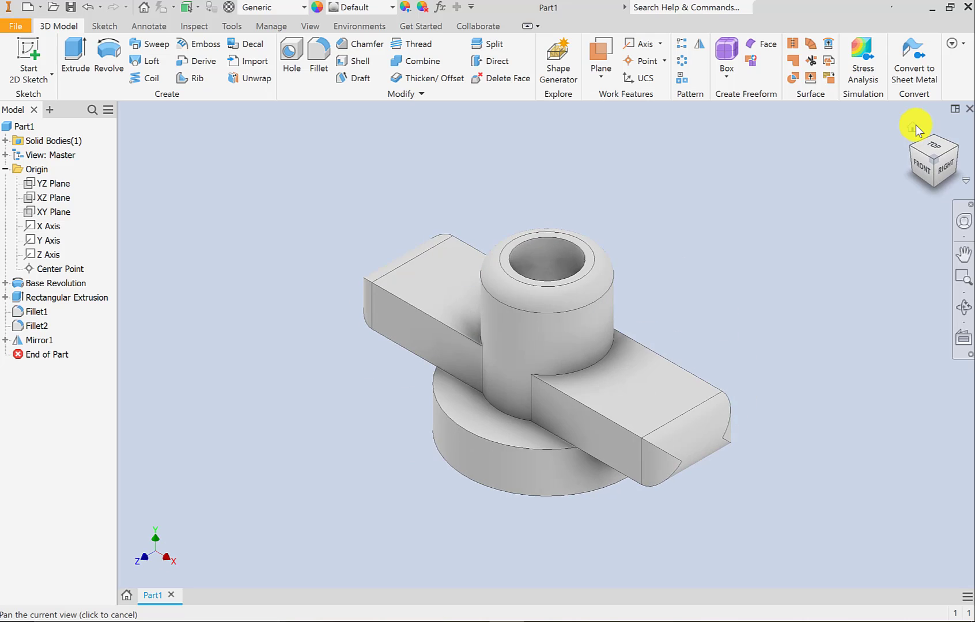